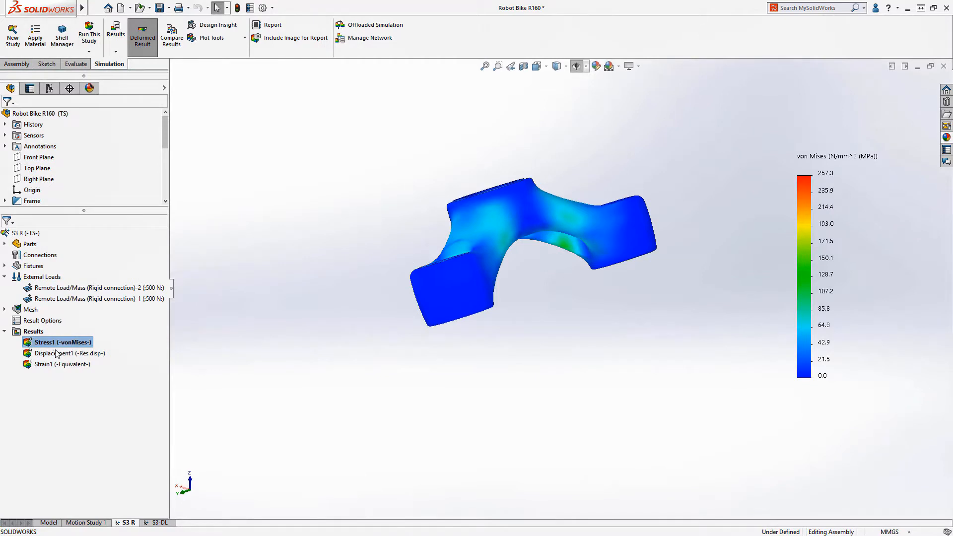
Step: Show the S3 R study's resultant displacement plot and run the Stress Hot Spot diagnosis with a sensitivity factor of 80
click(57, 355)
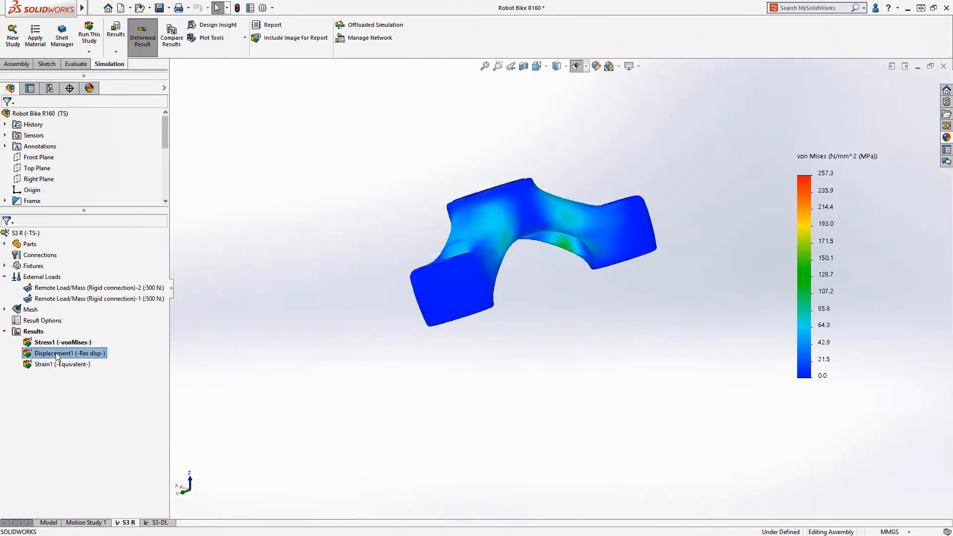
double_click(56, 354)
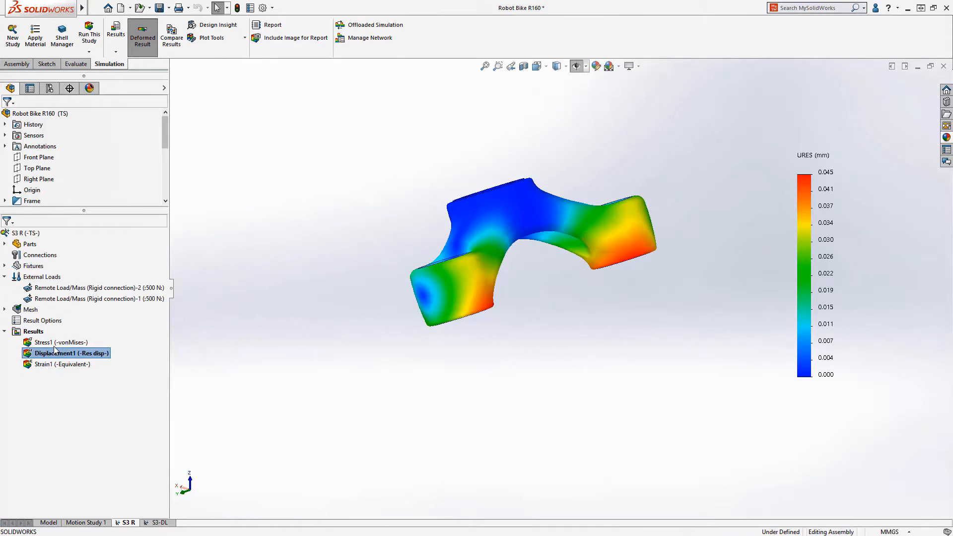
right_click(39, 333)
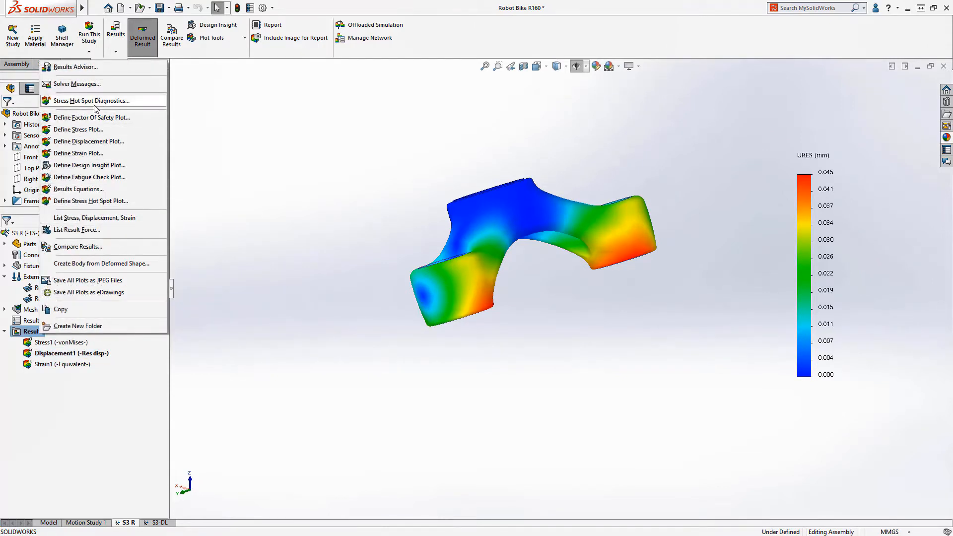
click(92, 101)
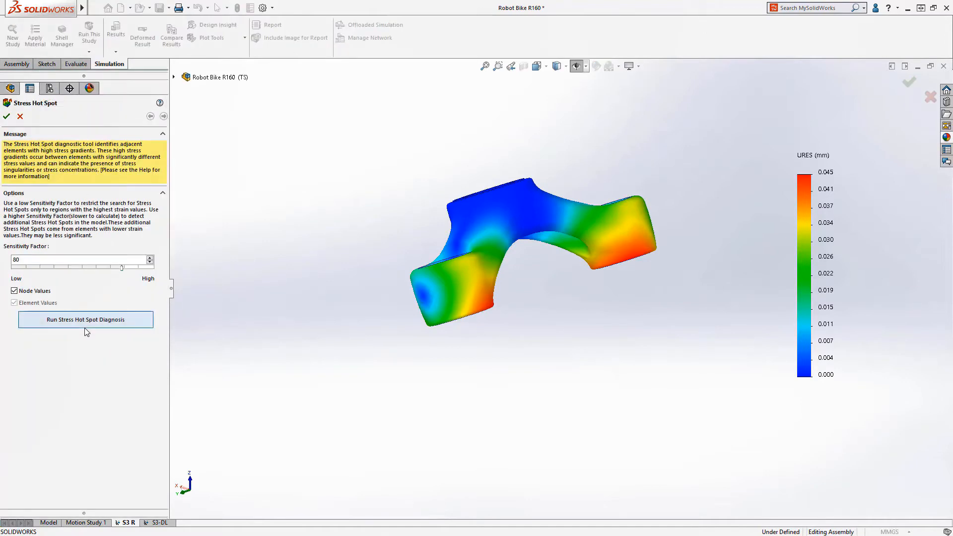
click(85, 319)
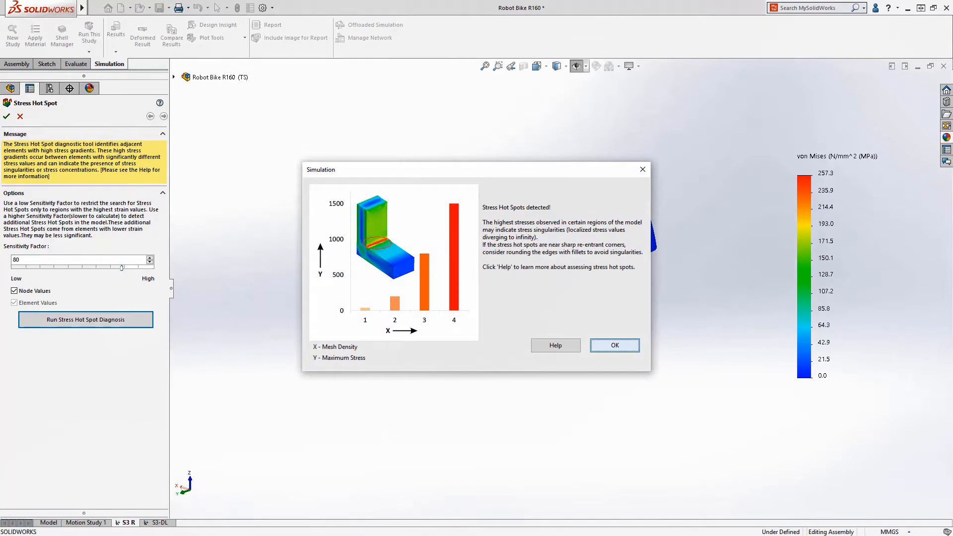
key(Return)
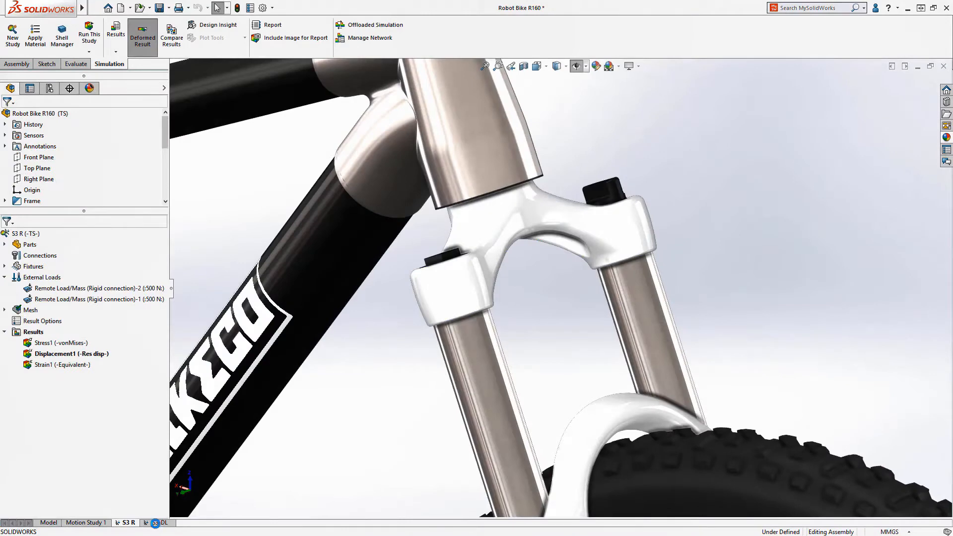
Step: In the S3-DL study, set the 500 N remote load on the fork bridge face to a Distributed connection with Linear weighting
click(156, 524)
double_click(64, 277)
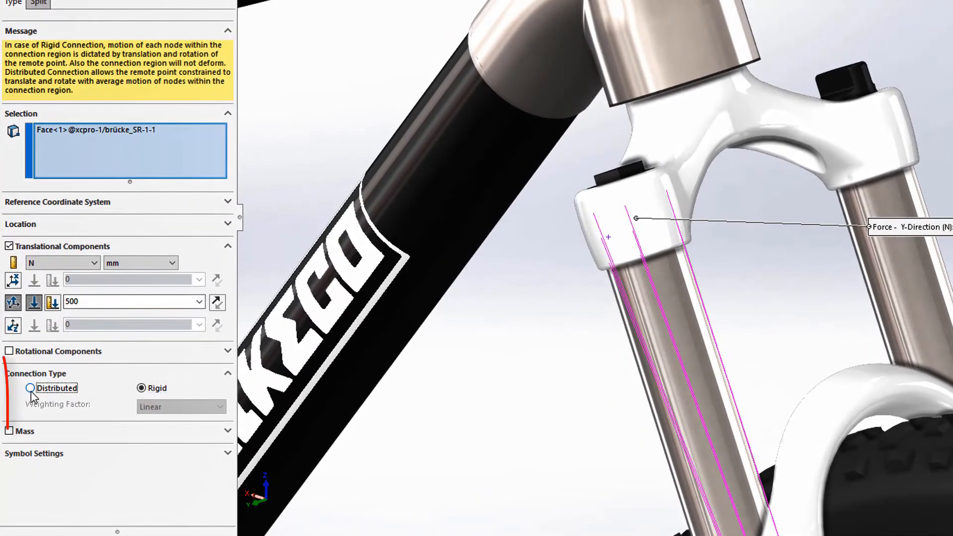
click(22, 411)
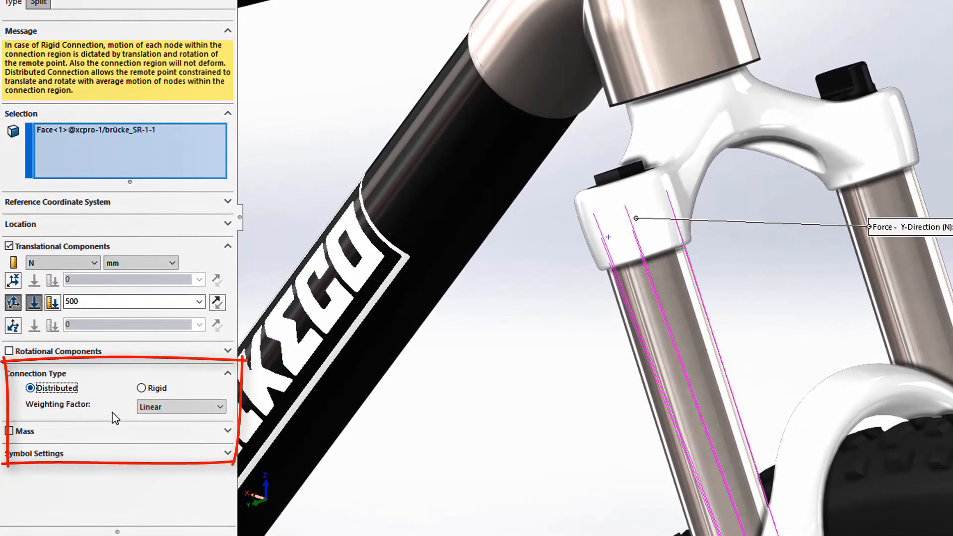
click(151, 409)
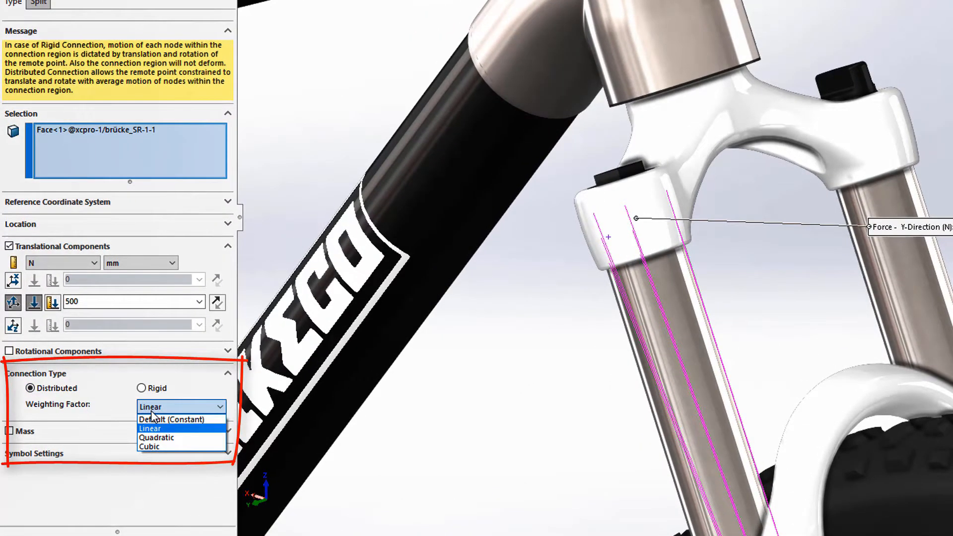
click(152, 412)
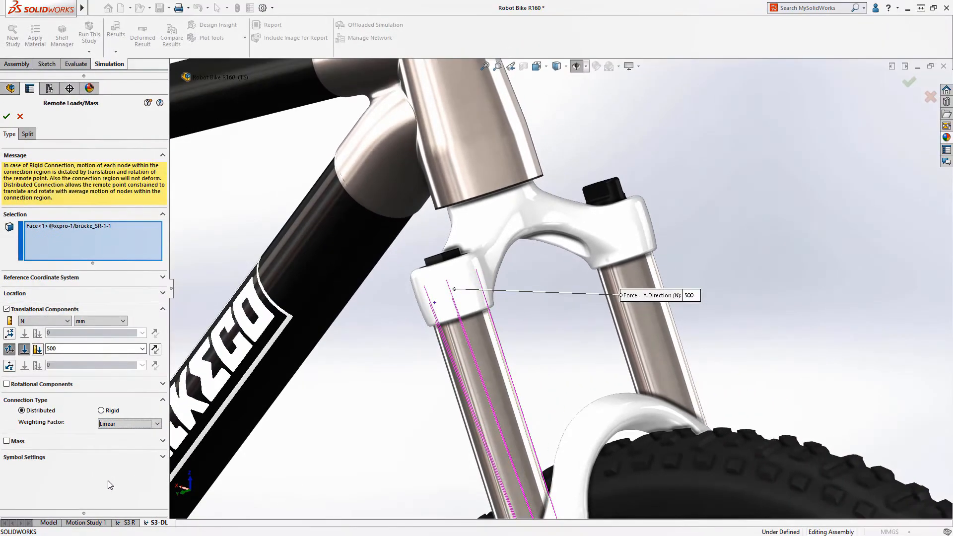
key(Return)
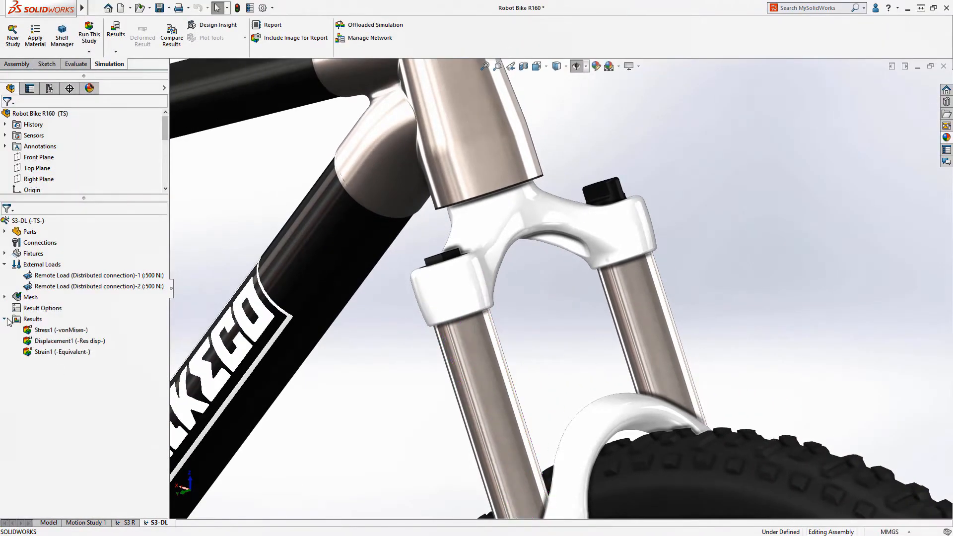
Step: Display the S3-DL study's von Mises stress plot and start comparing results between studies
double_click(39, 330)
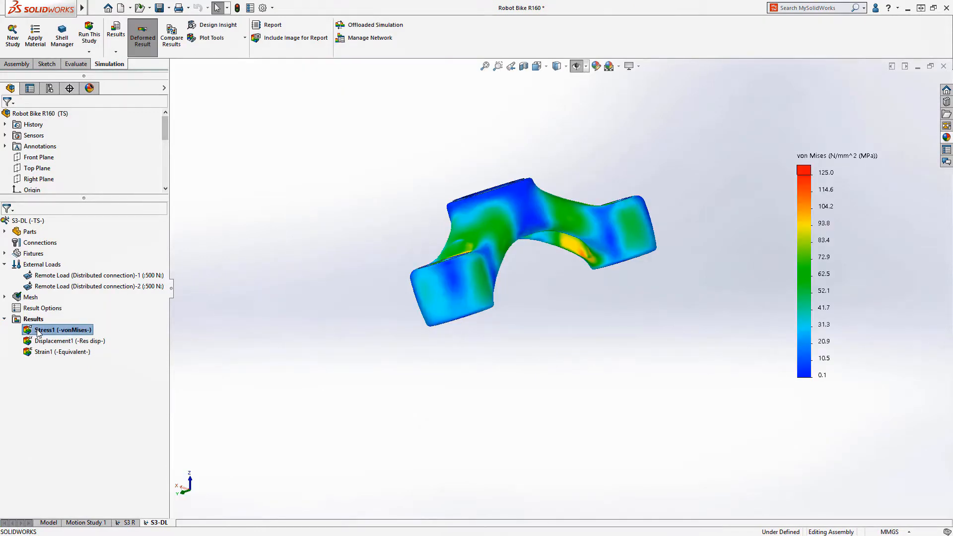
right_click(33, 318)
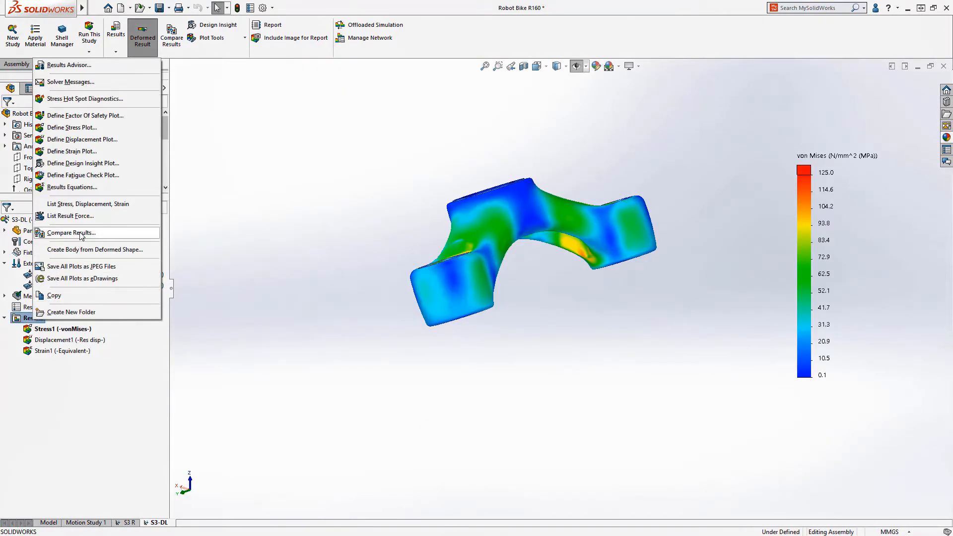
click(71, 232)
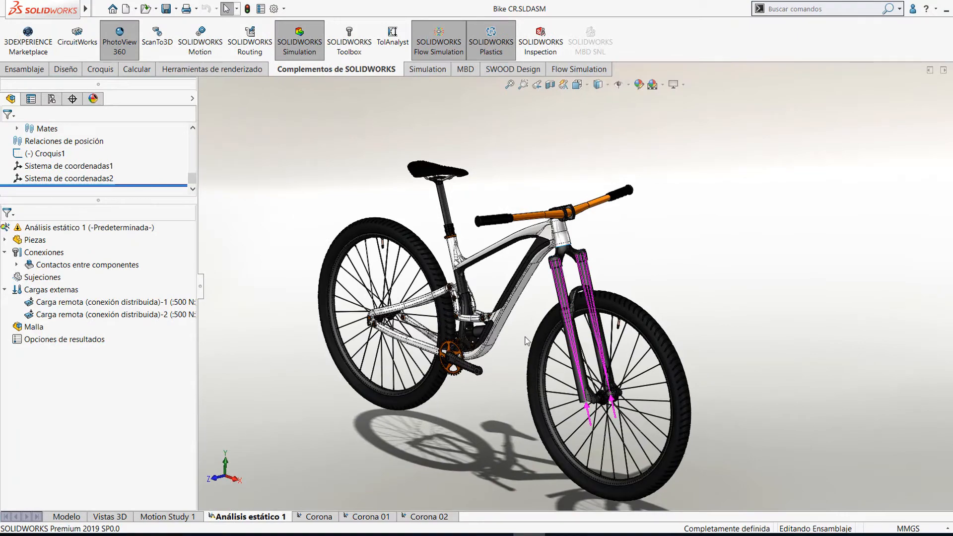
Step: Examine the two distributed remote loads applied to the front fork in the static study Análisis estático 1
middle_drag(533, 292, 592, 286)
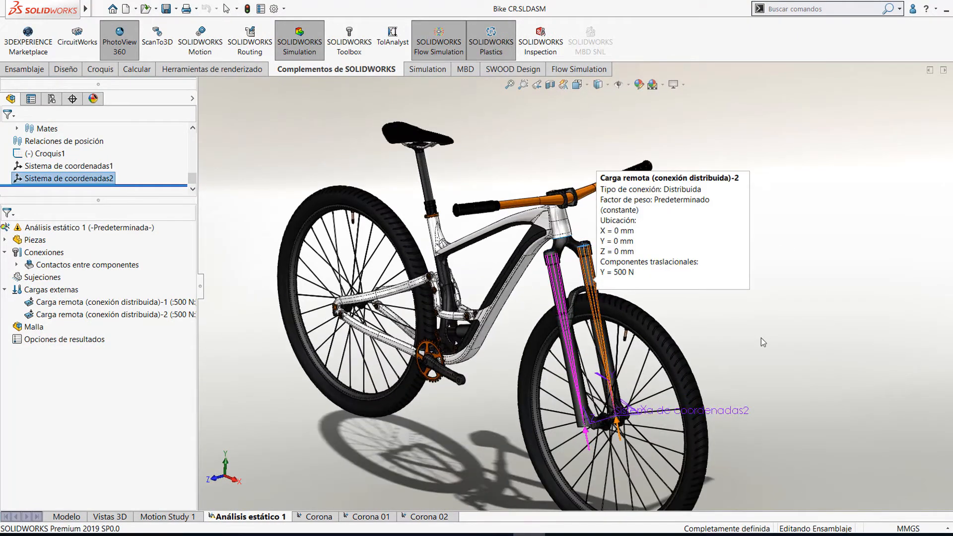
scroll(762, 336, up, 2)
scroll(763, 335, up, 2)
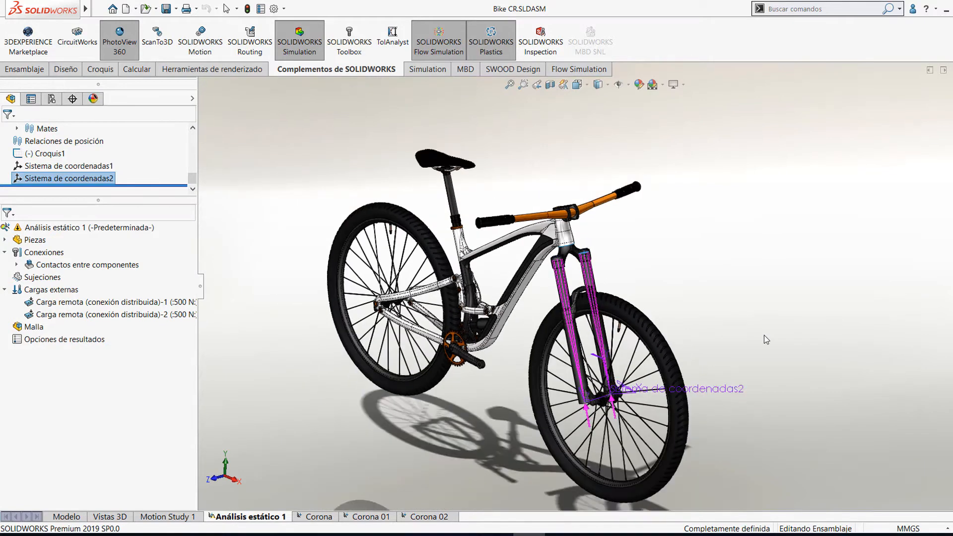
click(723, 270)
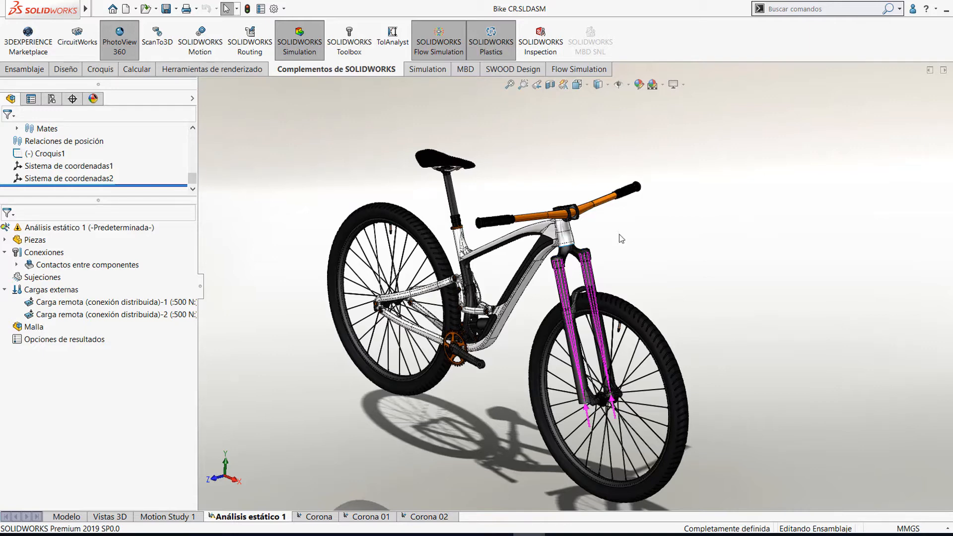
scroll(550, 311, down, 3)
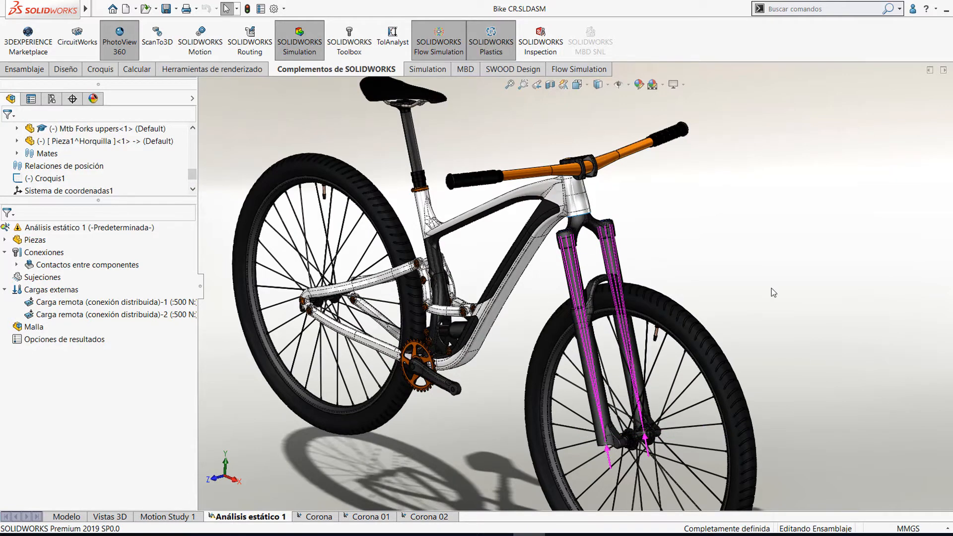
click(141, 302)
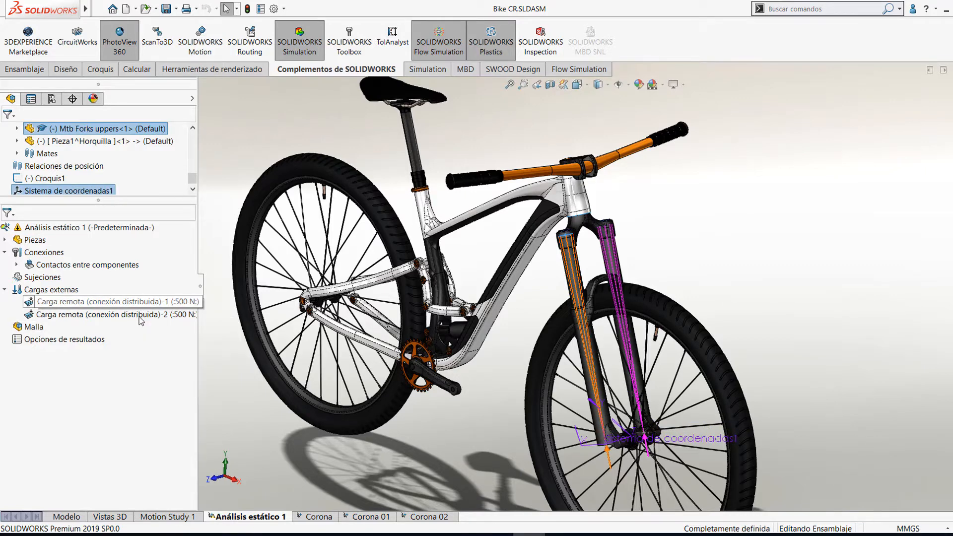
click(142, 316)
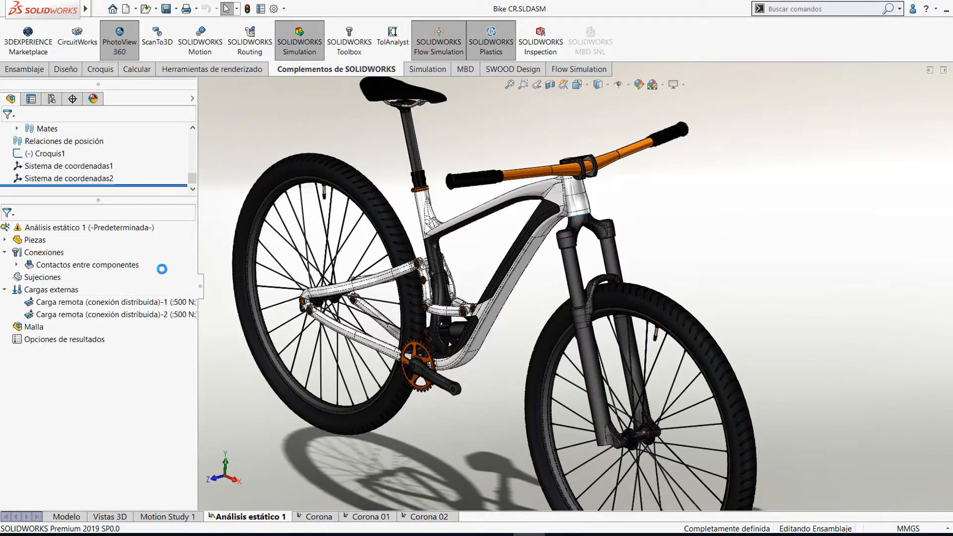
Step: Activate the SOLIDWORKS configuration linked to the Corona study
right_click(77, 232)
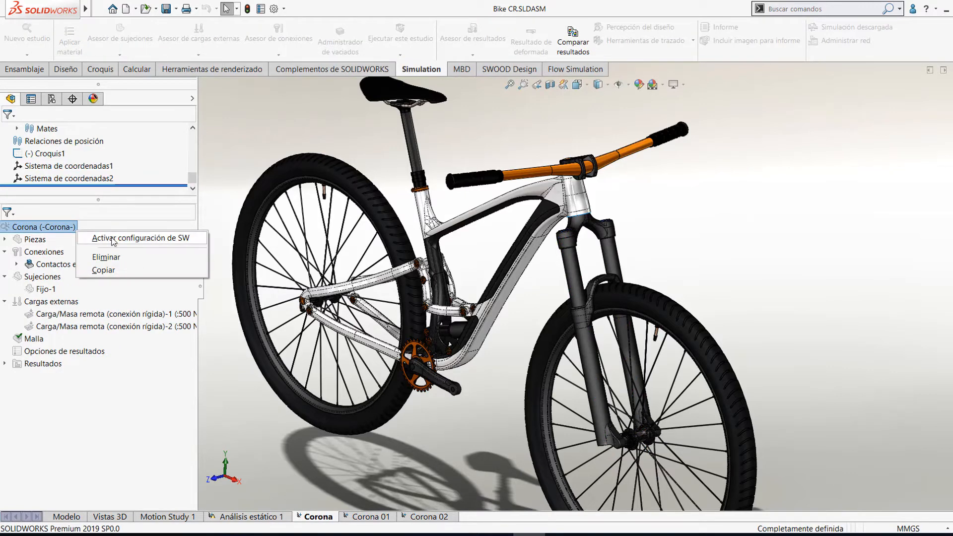
click(117, 239)
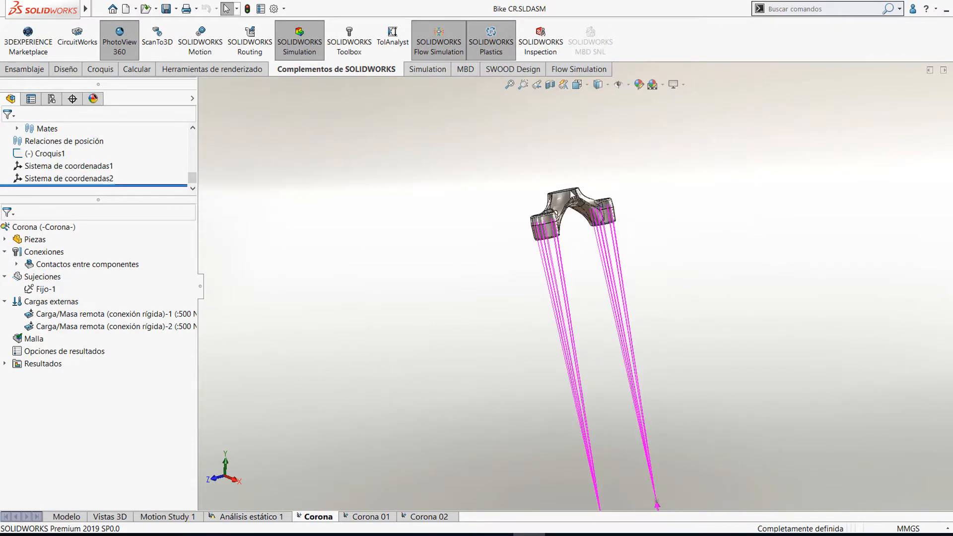
mouse_move(544, 268)
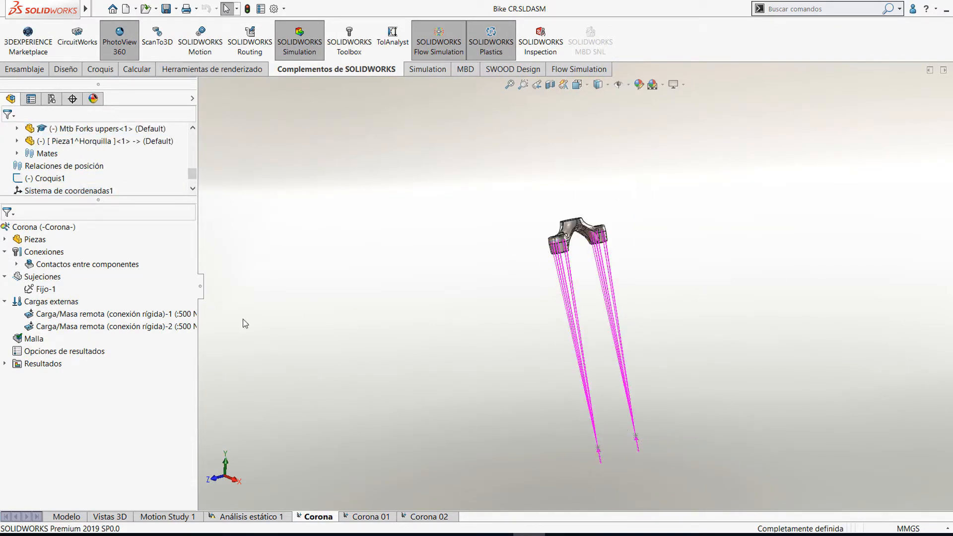
Step: Open the first rigid remote load of the Corona study and review its faces, reference coordinate system, location and translational components
right_click(151, 317)
click(342, 321)
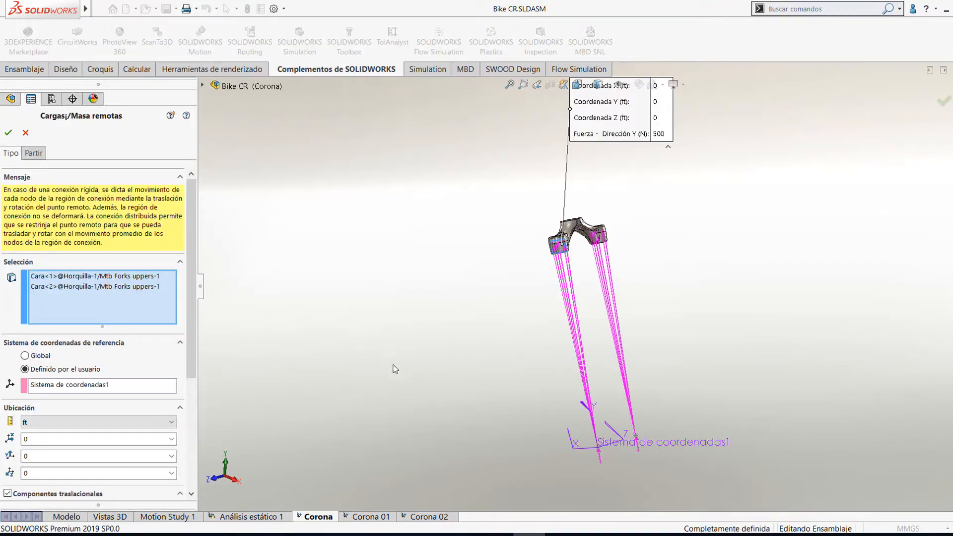
scroll(618, 458, down, 2)
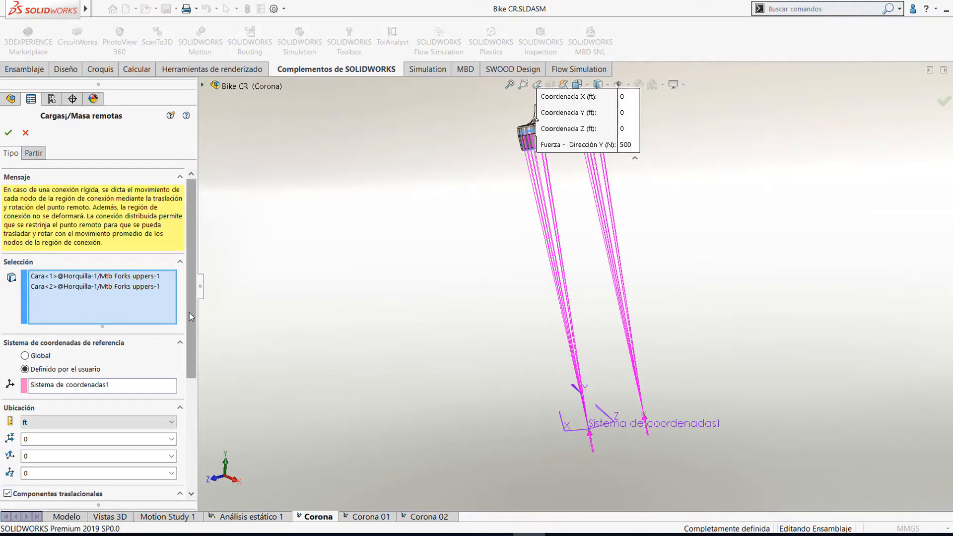
drag(189, 312, 194, 392)
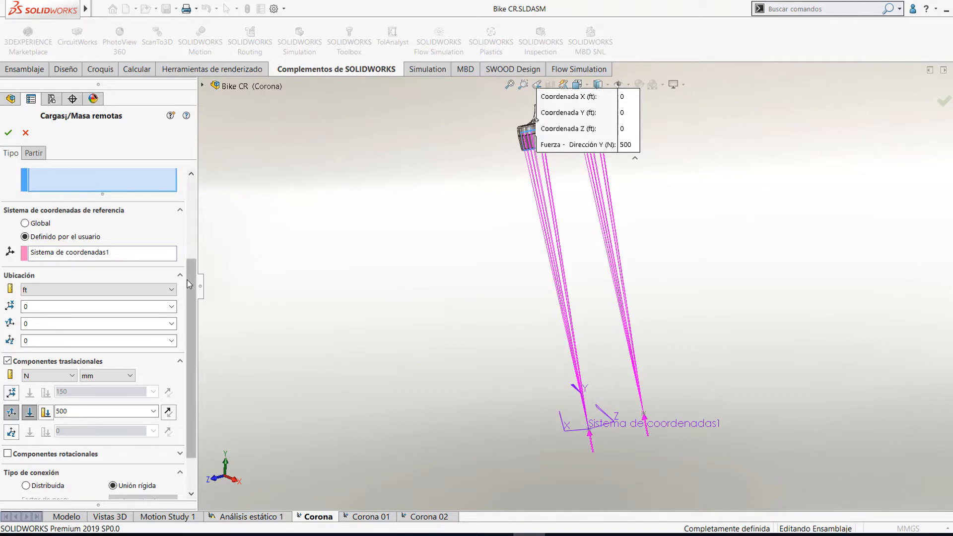
scroll(133, 216, up, 4)
scroll(540, 209, up, 1)
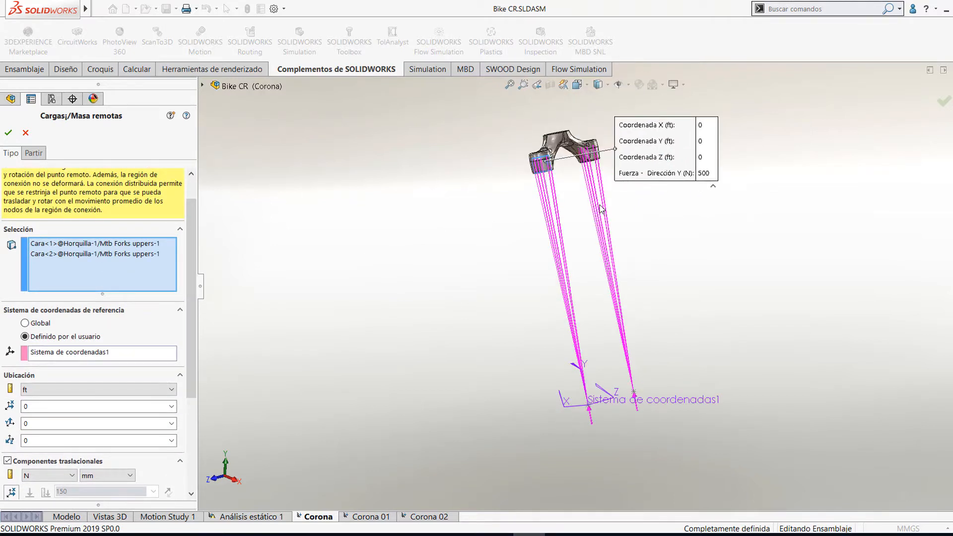
scroll(597, 210, down, 1)
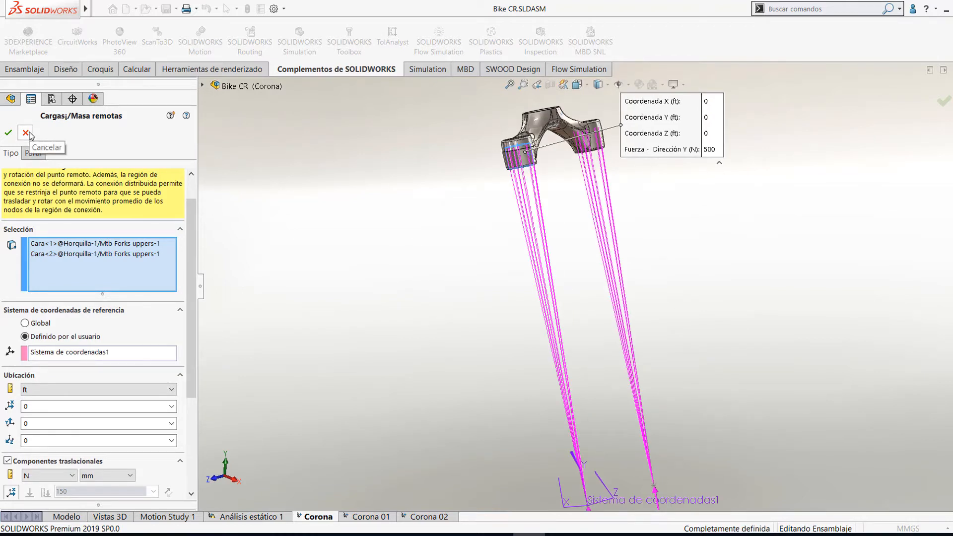
drag(191, 211, 188, 310)
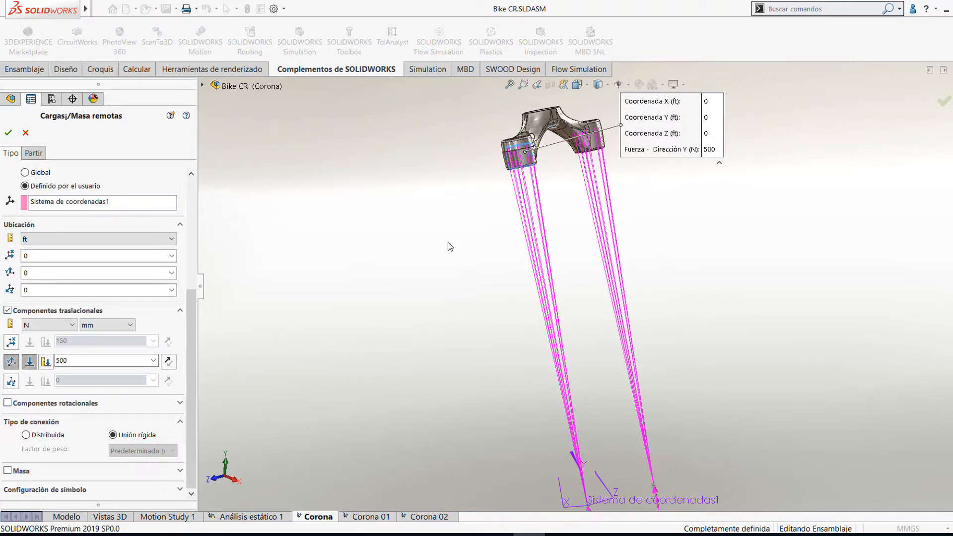
Step: Try the Distributed connection type for the remote load and check the available weighting factors
click(26, 434)
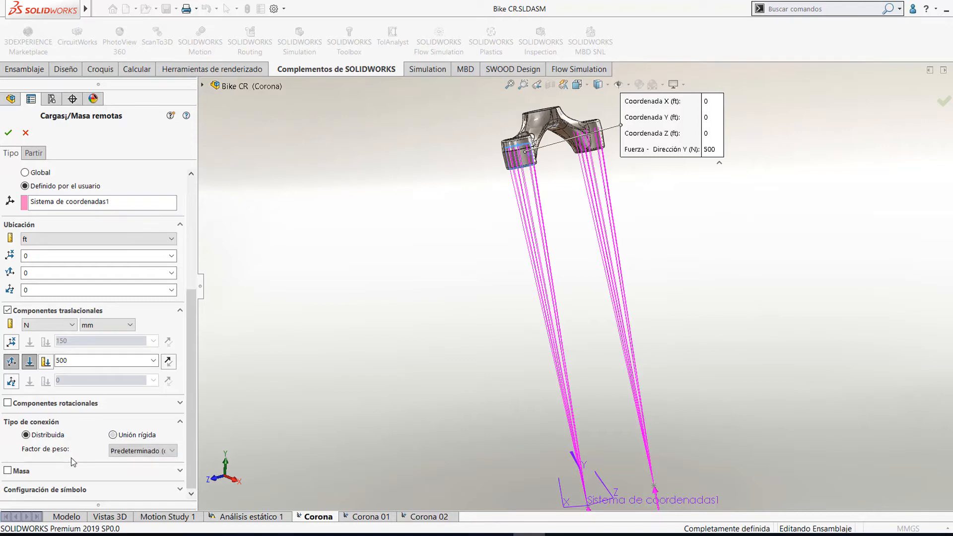
click(118, 451)
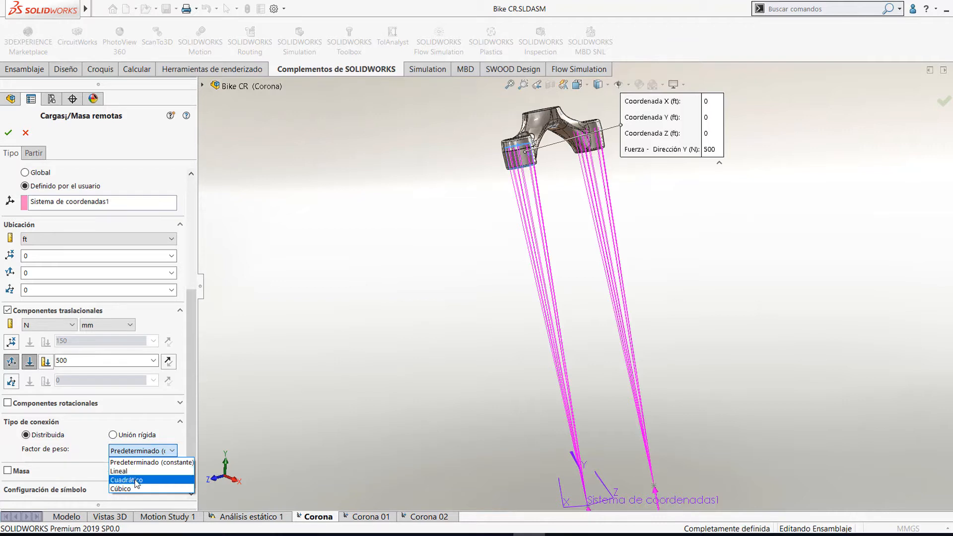
click(69, 445)
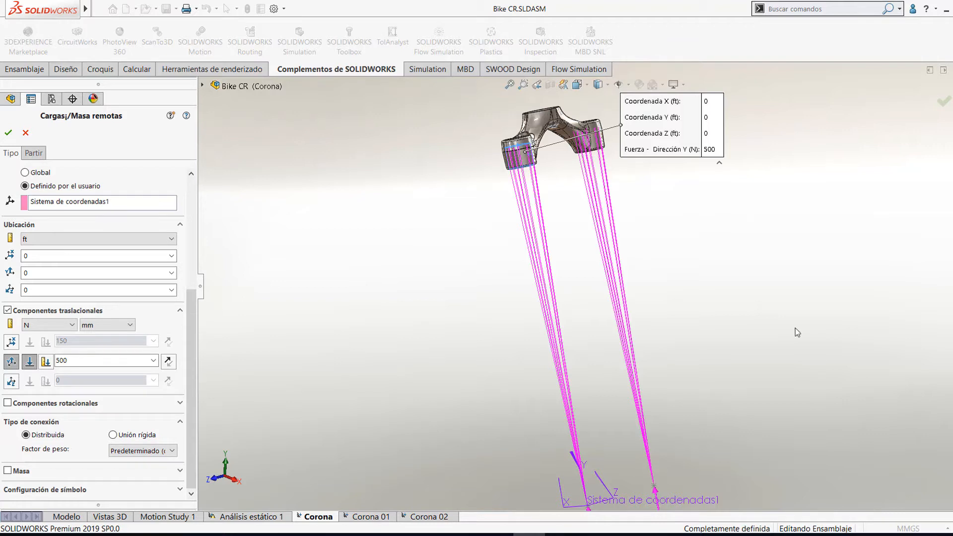
click(27, 133)
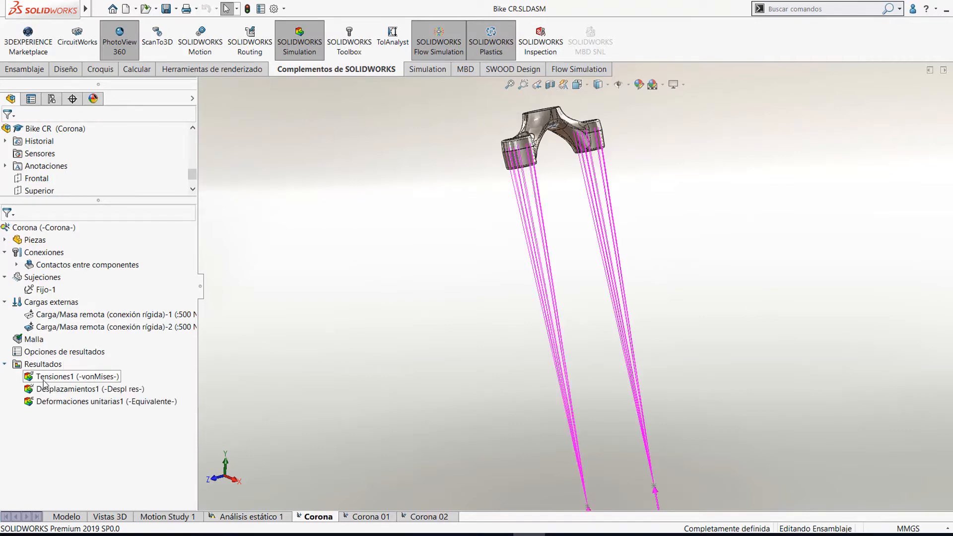
Step: Display the Corona study's von Mises stress plot and inspect the stress distribution on the fork crown
double_click(44, 377)
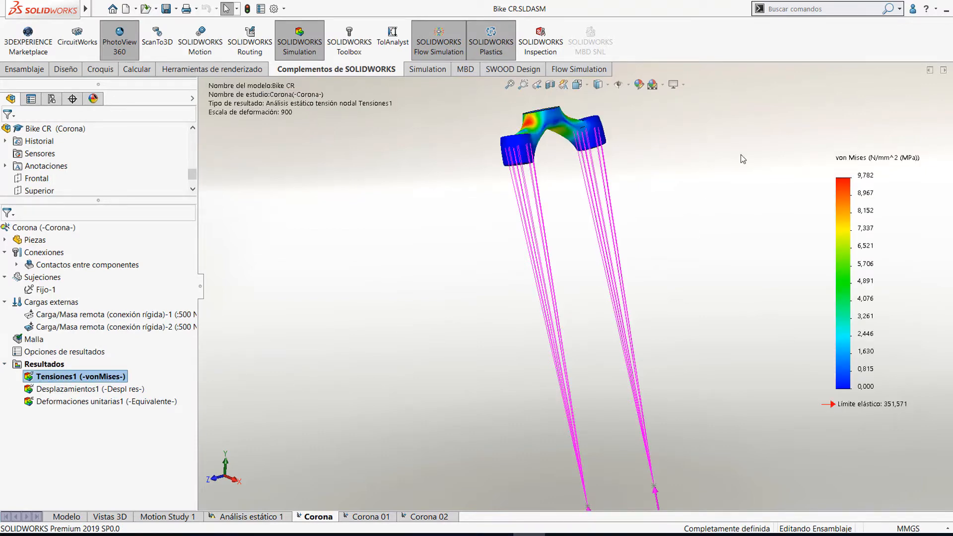
scroll(570, 201, down, 5)
middle_drag(569, 202, 561, 221)
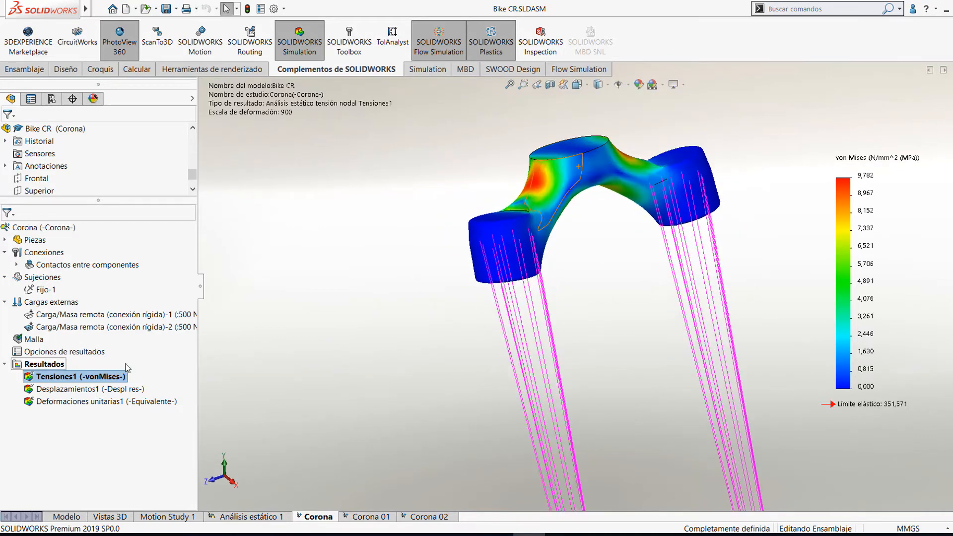
Step: Run the stress hot spot diagnostic on the results of the Corona study
right_click(55, 367)
right_click(55, 377)
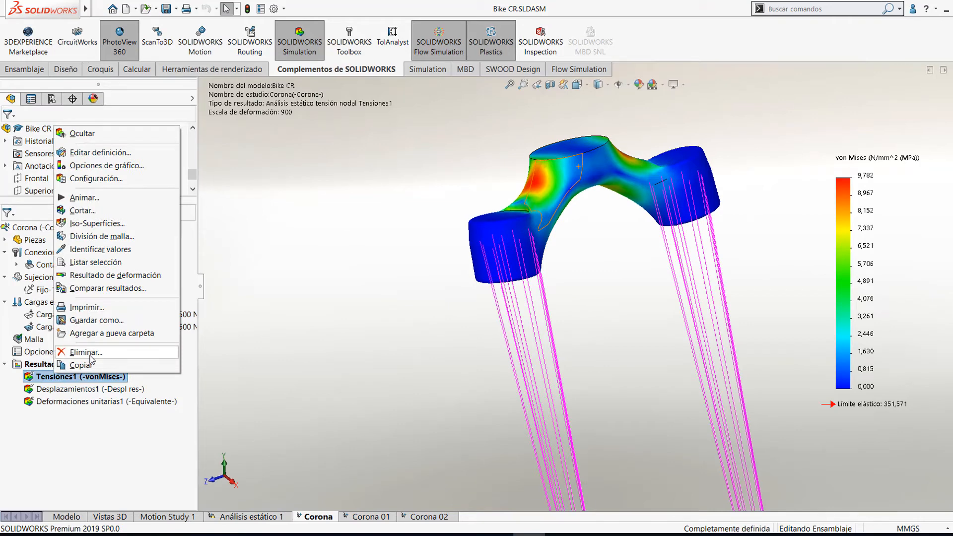
click(44, 364)
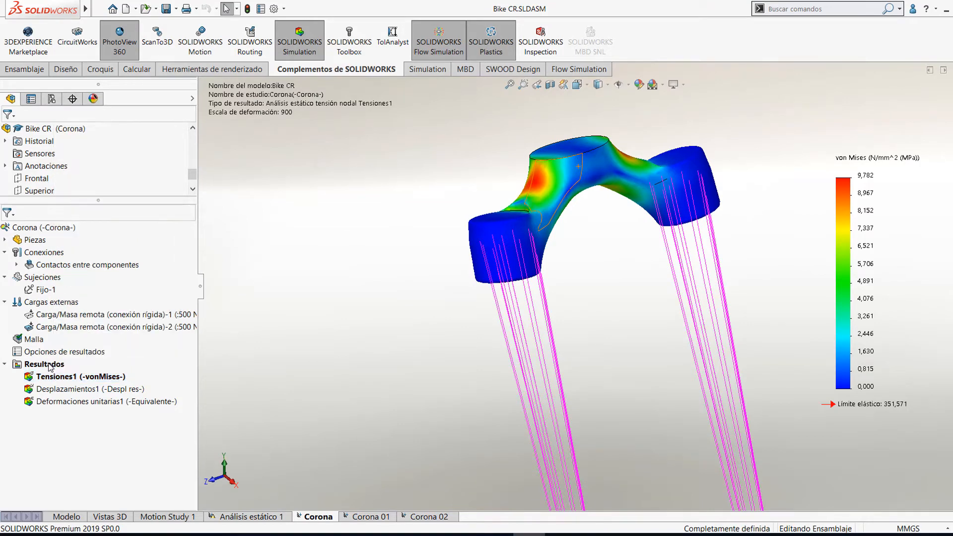
right_click(45, 364)
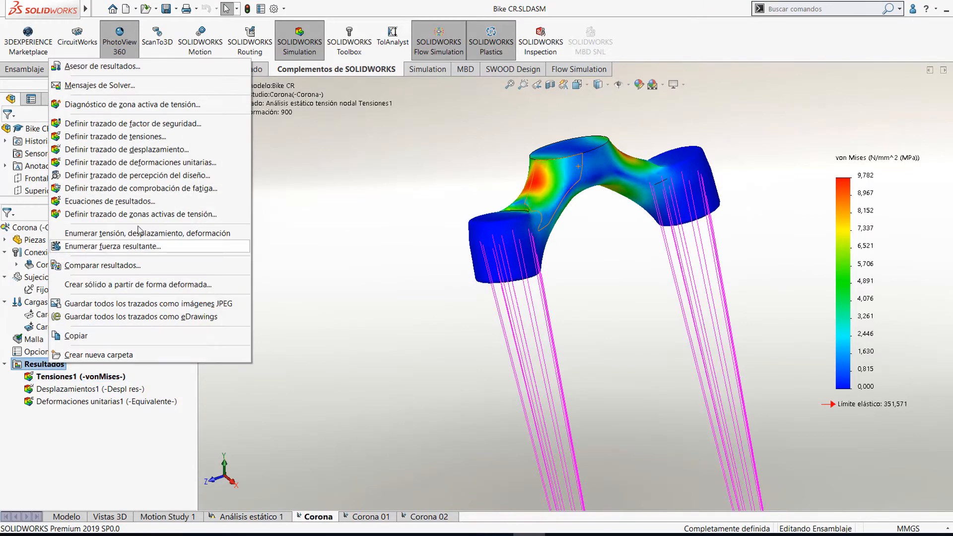
click(143, 105)
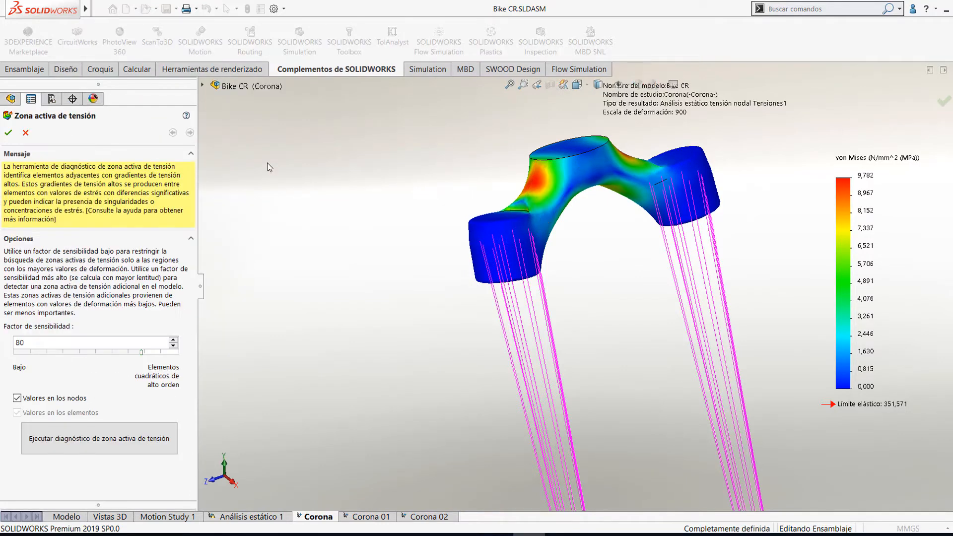
click(127, 433)
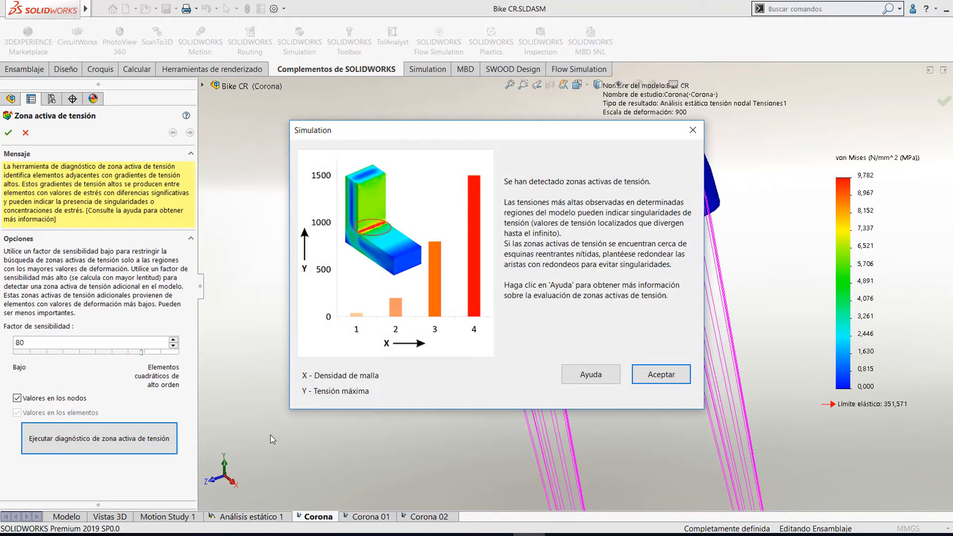
click(661, 376)
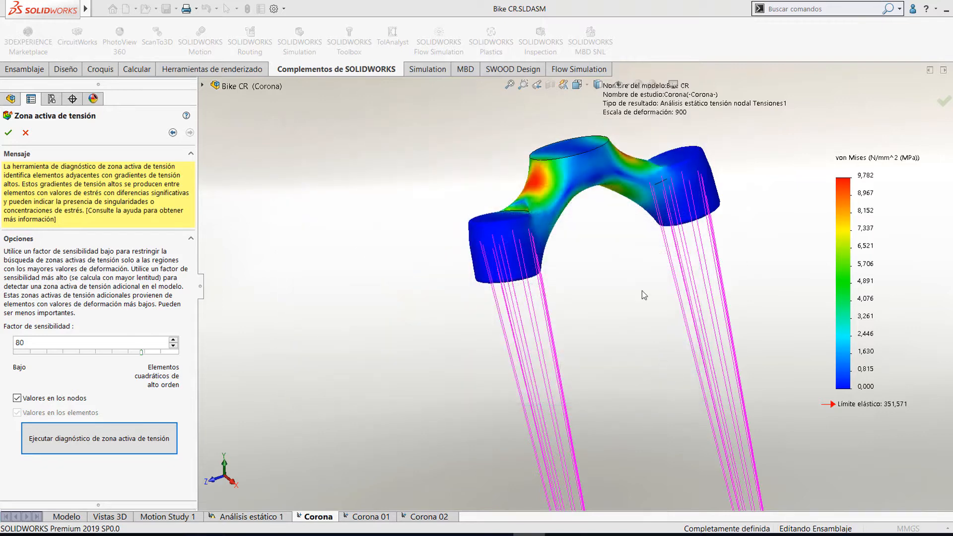
Step: Isolate the stress hot spots on the fork crown, review the singularity detection and mesh refinement settings, and discard the diagnostic
middle_drag(591, 228, 577, 249)
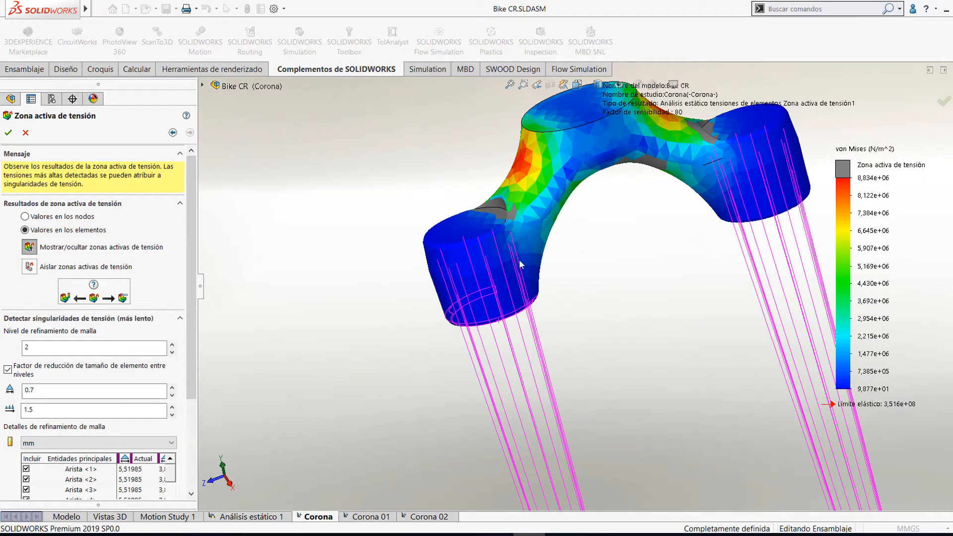
click(29, 268)
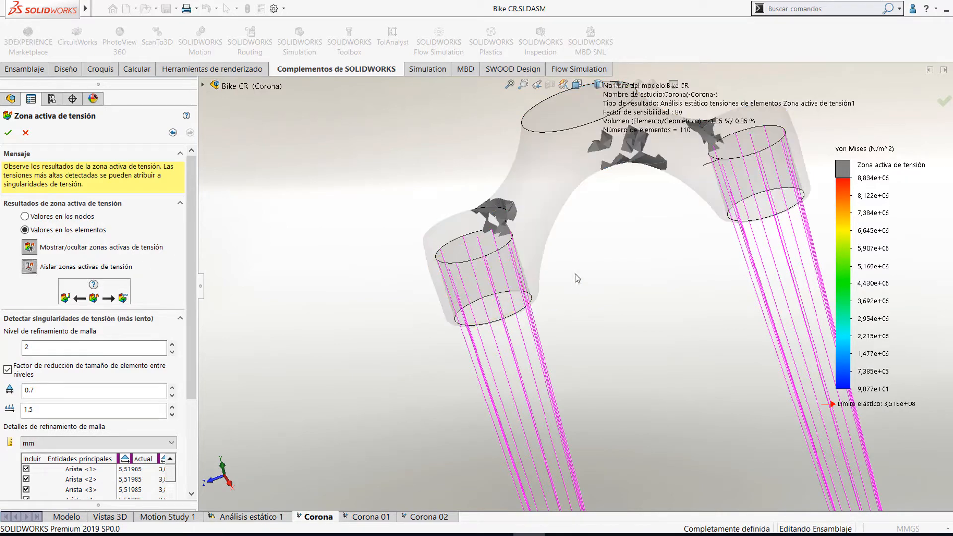
middle_drag(615, 213, 599, 215)
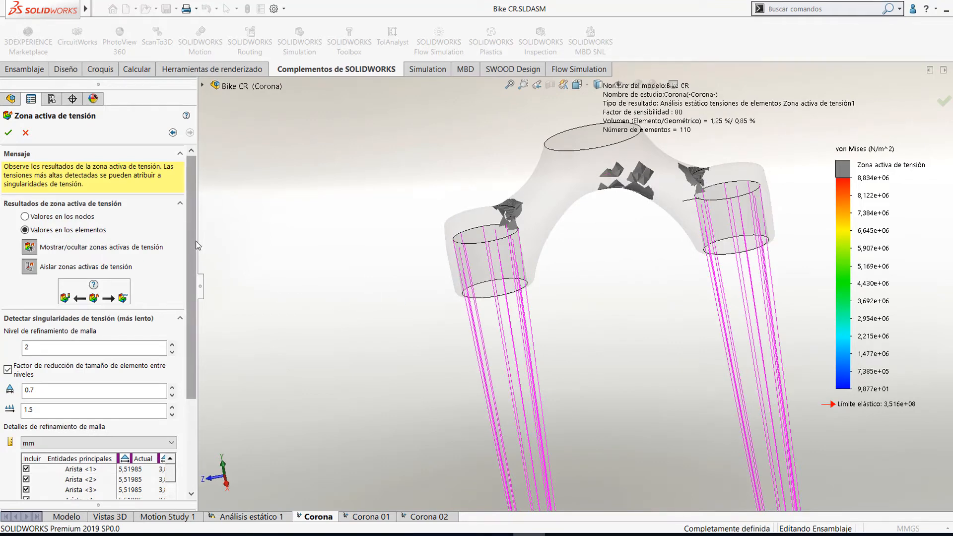
drag(195, 243, 197, 301)
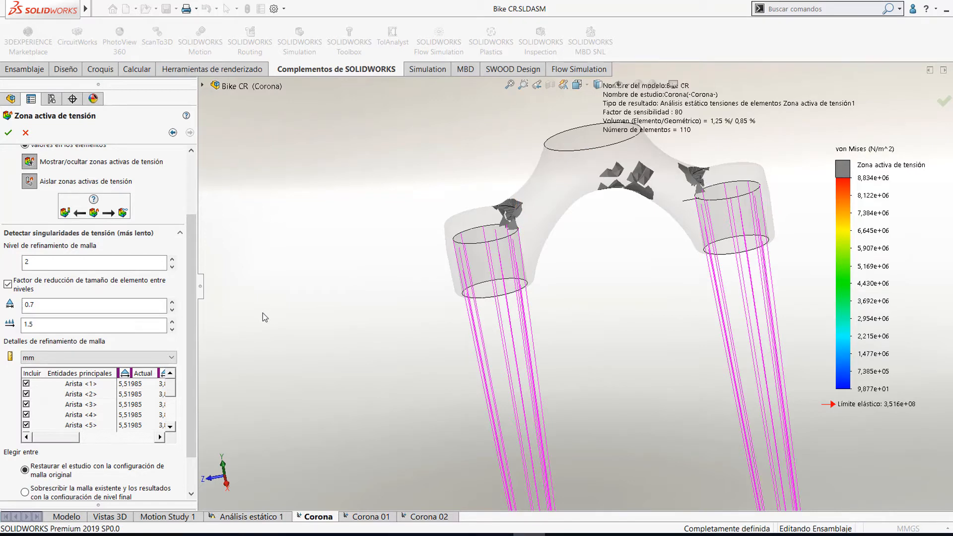
click(27, 132)
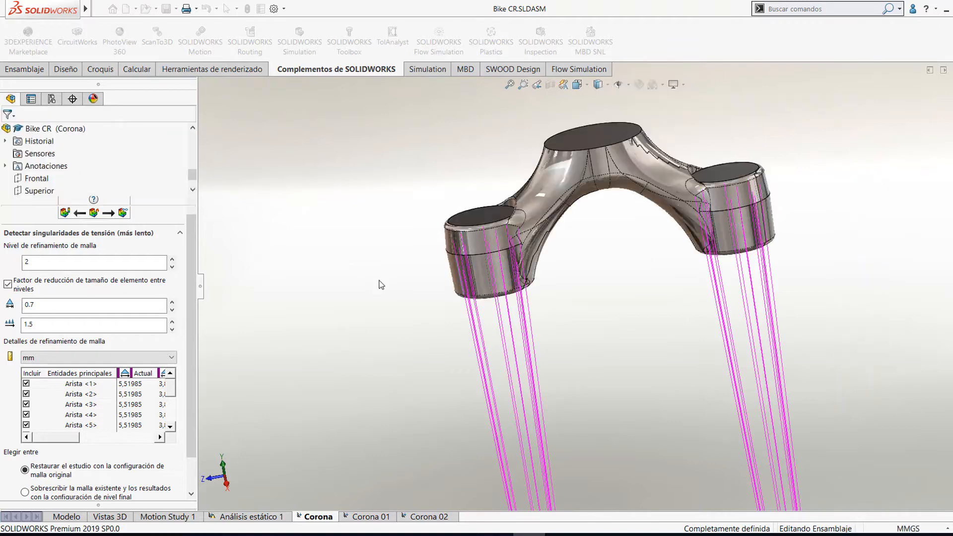
Step: Open the Corona 02 study and review its first remote load's translational components, distributed connection type and weighting factor
click(428, 517)
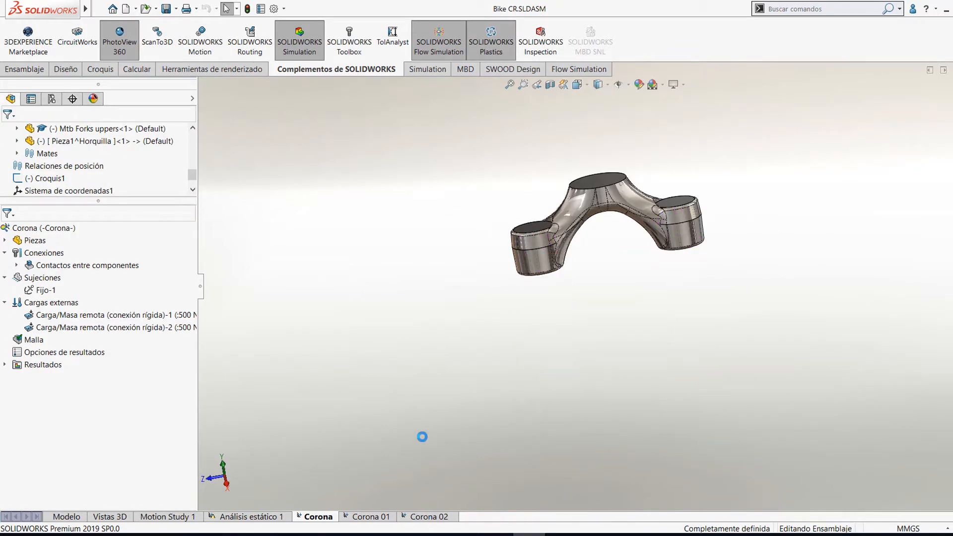
right_click(126, 314)
click(149, 322)
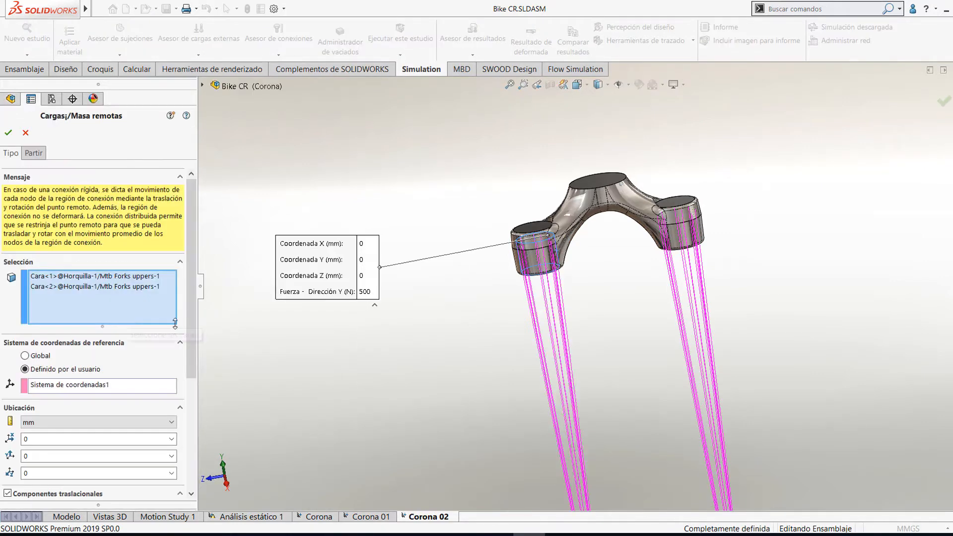
drag(192, 332, 192, 442)
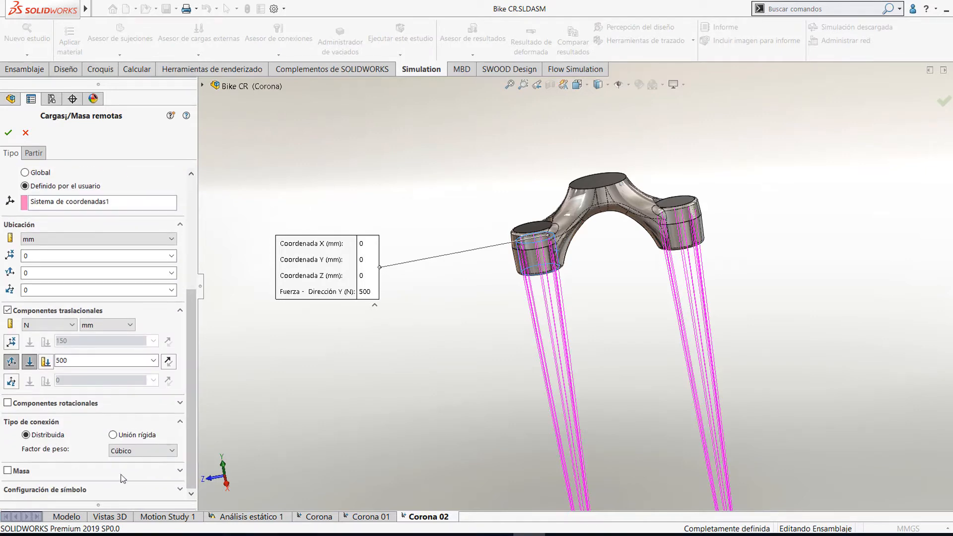
click(25, 133)
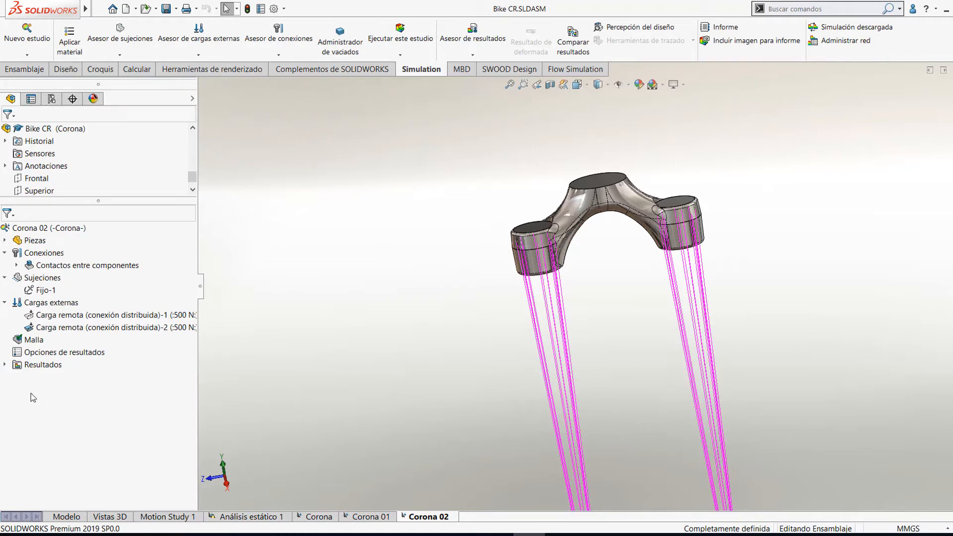
Step: Start a results comparison in the Corona 02 study covering all studies of the current configuration
double_click(41, 365)
right_click(43, 369)
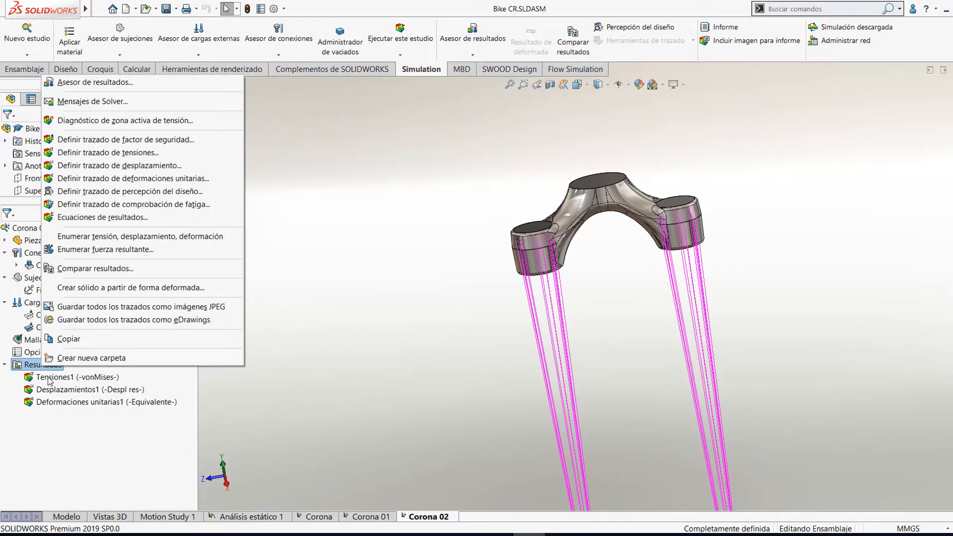
click(95, 268)
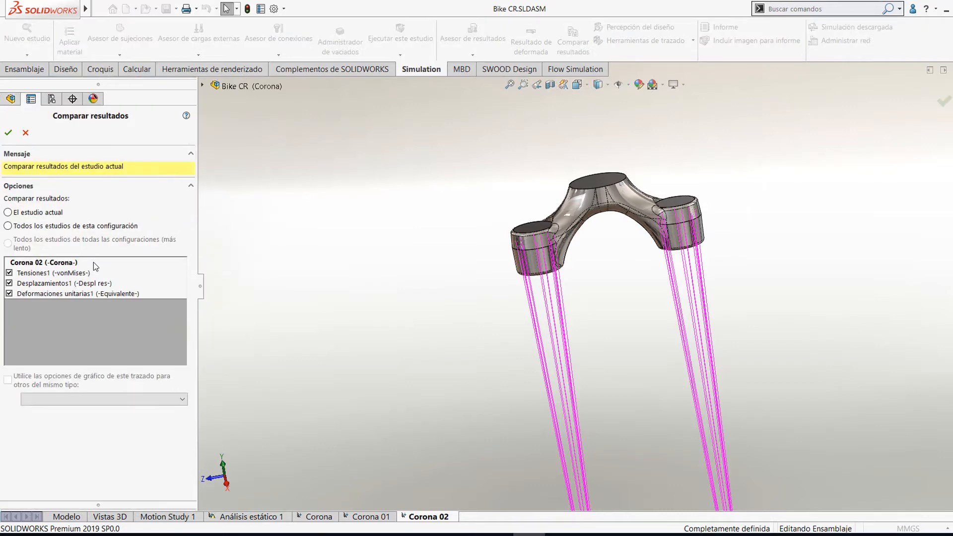
click(35, 229)
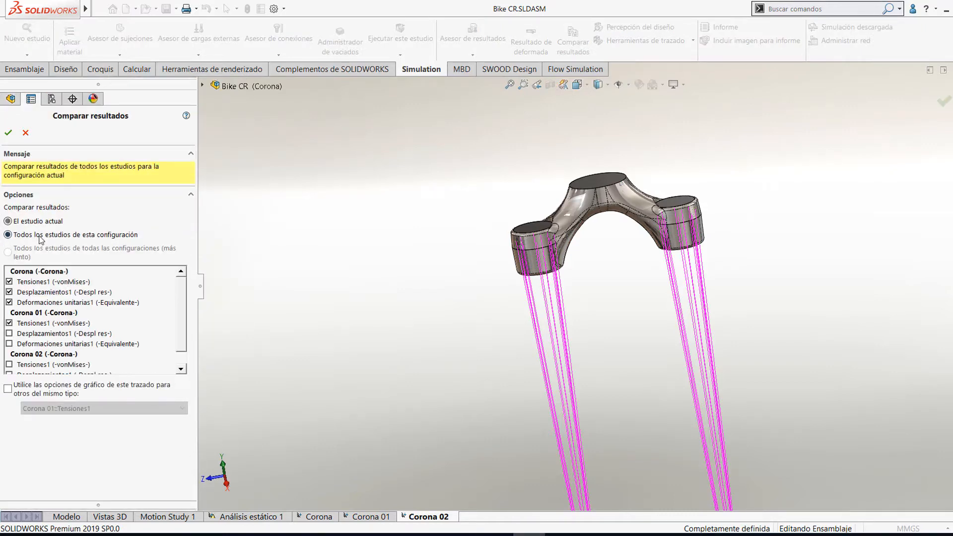
Step: Limit the comparison to the von Mises stress plots of the Corona and Corona 02 studies and display both
click(12, 294)
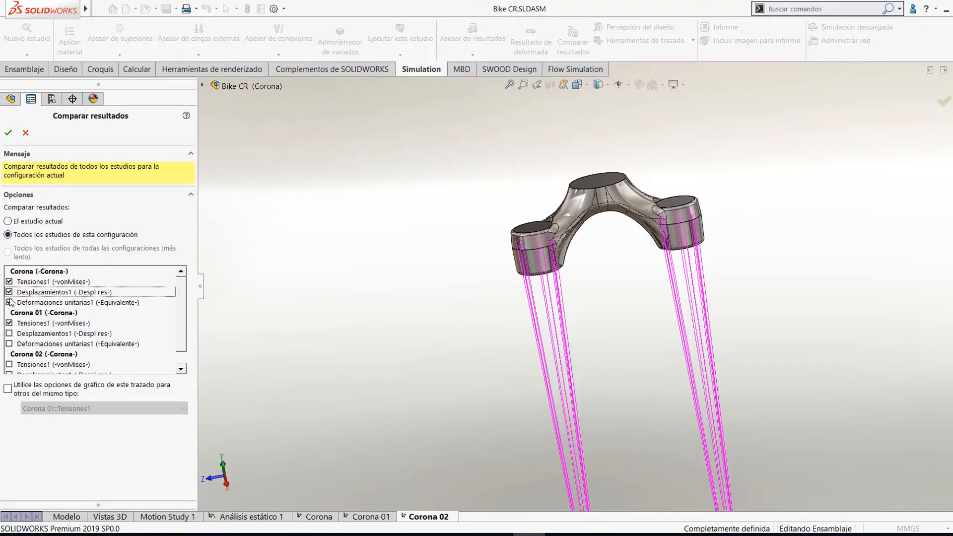
click(9, 292)
click(9, 302)
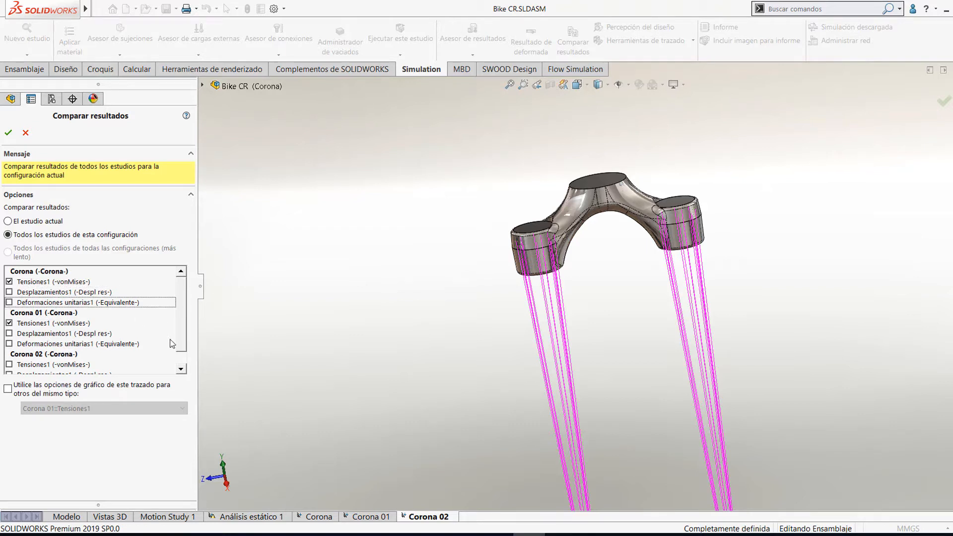
drag(183, 331, 165, 344)
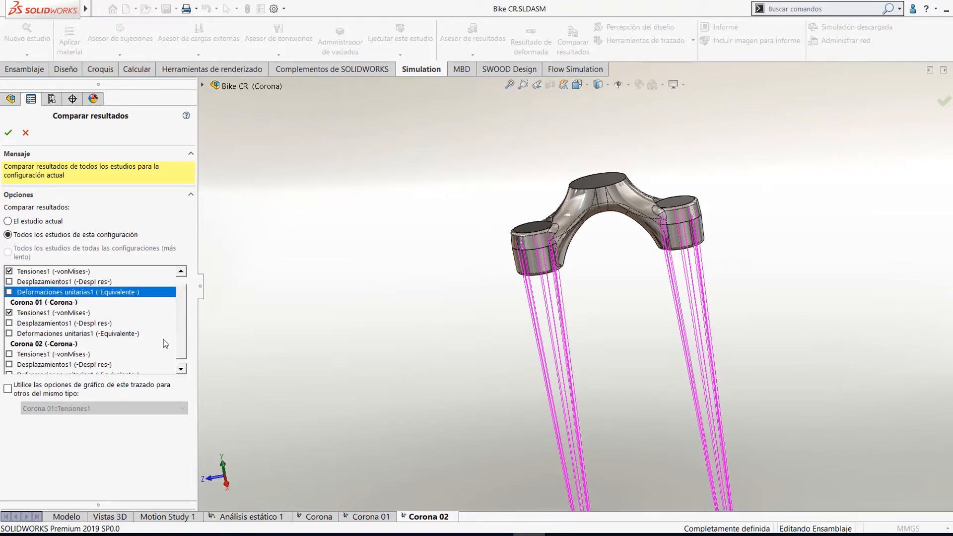
click(9, 313)
click(9, 354)
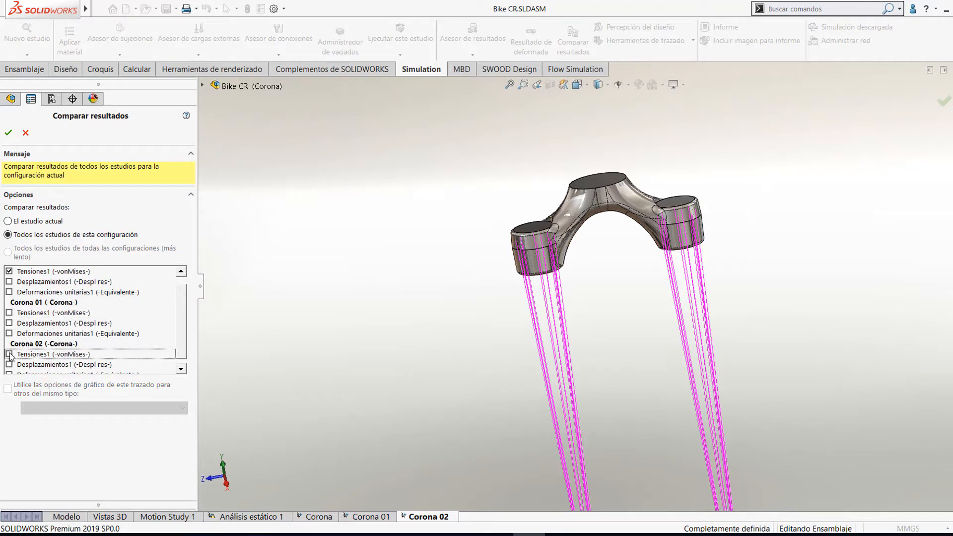
click(10, 354)
drag(184, 323, 149, 275)
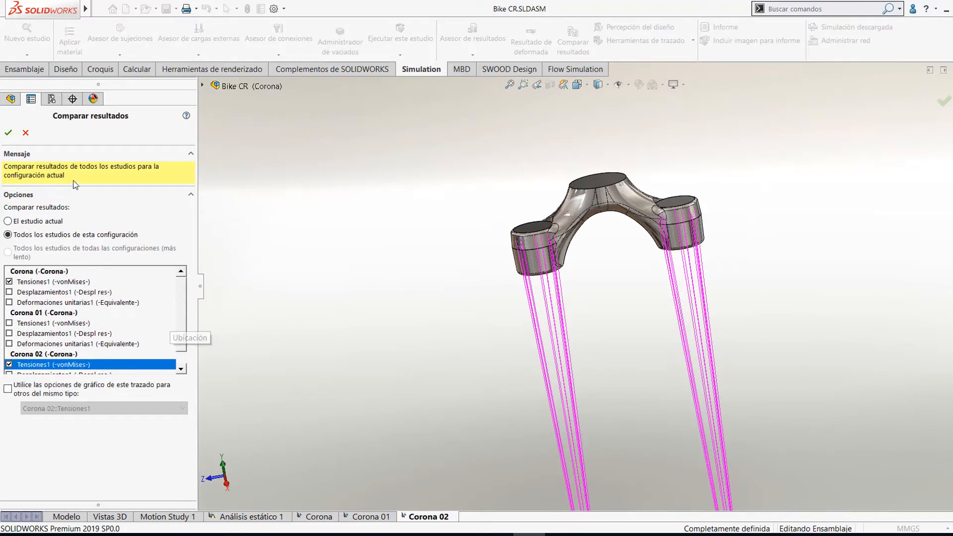
click(8, 132)
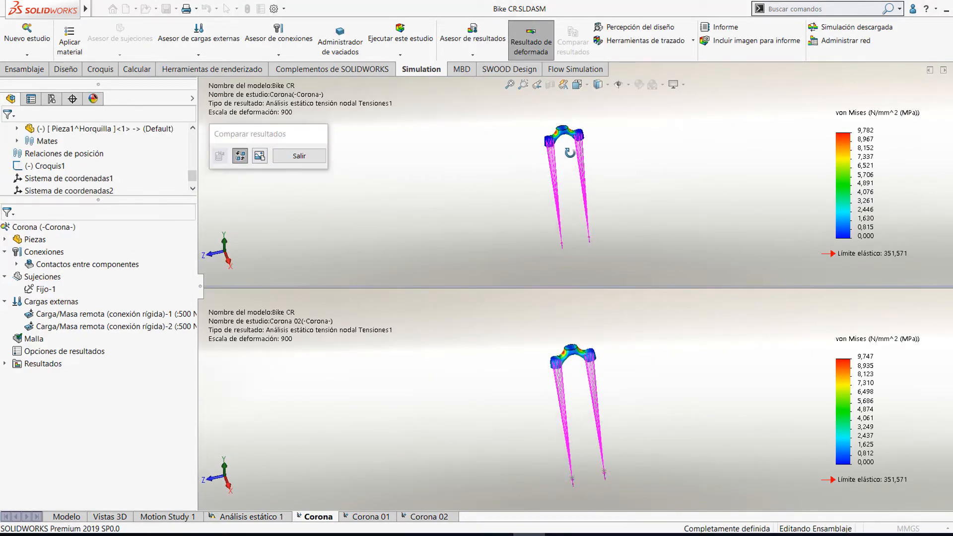
Step: Examine how the stress distribution on the fork crown differs between the rigid and distributed connection plots
scroll(564, 131, down, 5)
scroll(564, 131, down, 3)
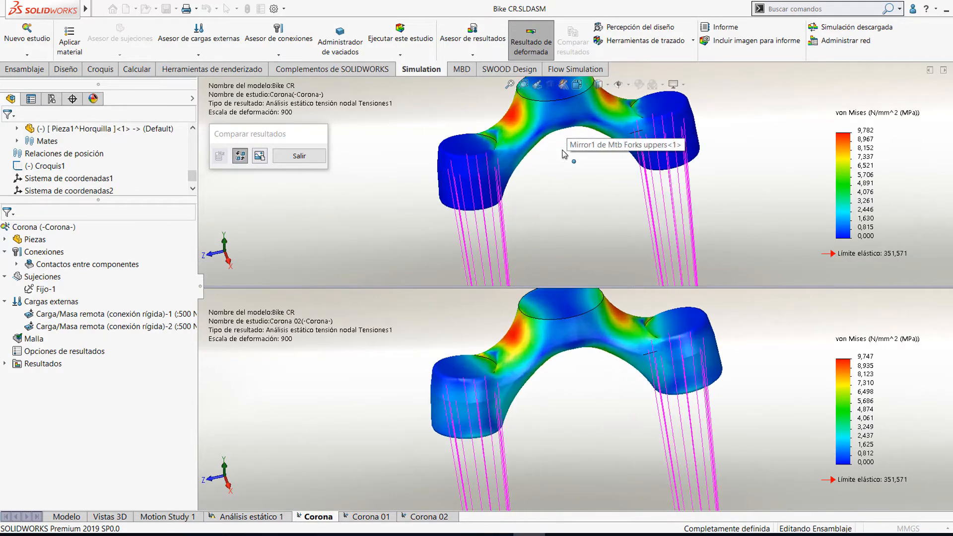
click(570, 394)
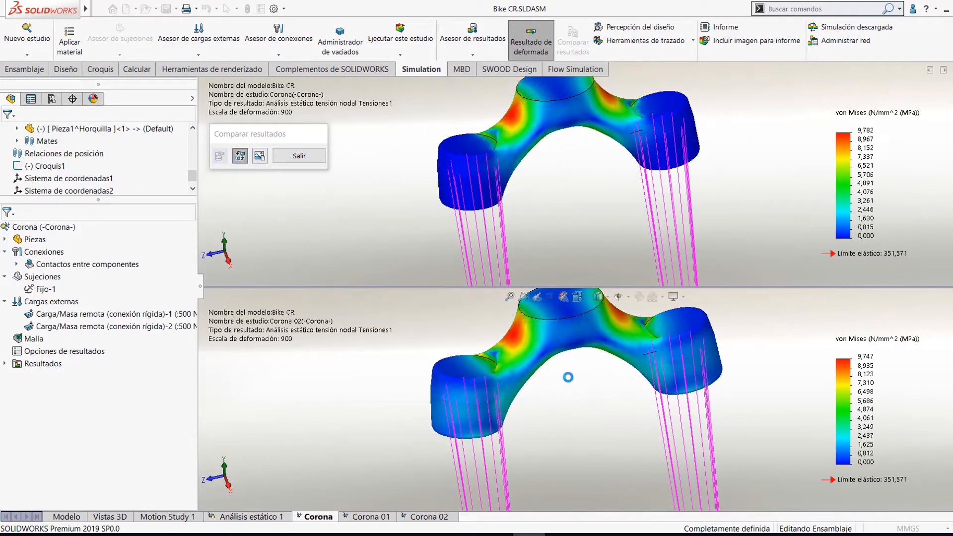
middle_drag(544, 336, 571, 353)
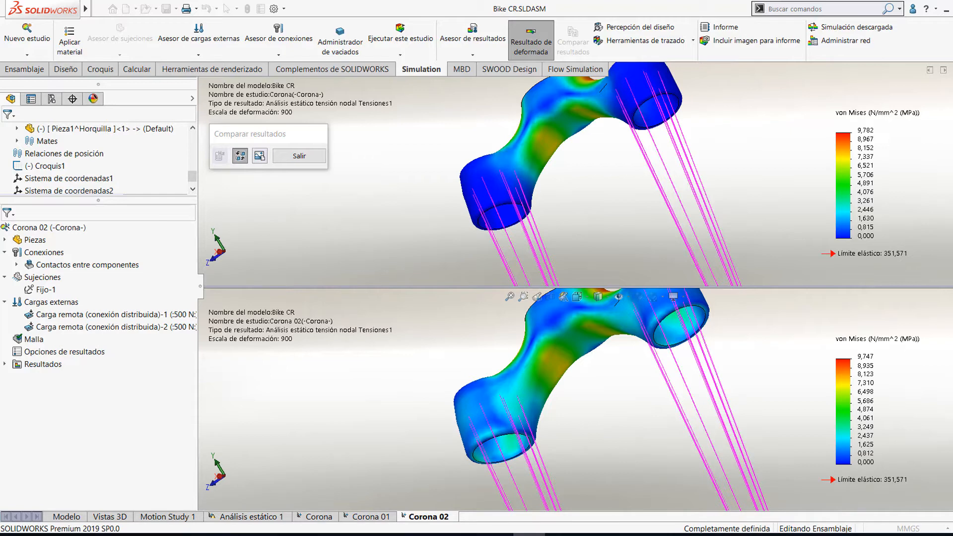
Step: Switch to the running PowerPoint slide show of Etip-Novedades SIM 2019 - Designer to Analyst FINAL.pptx
mouse_move(561, 533)
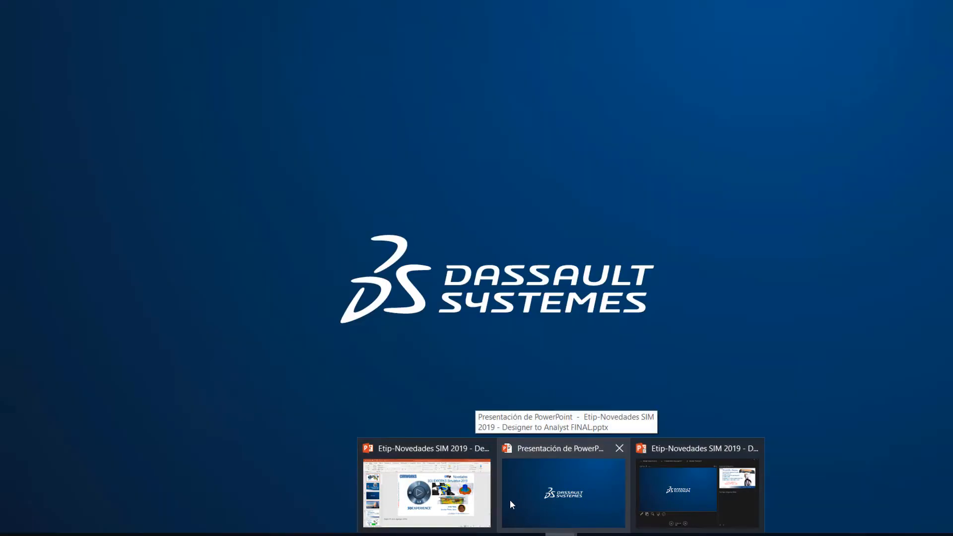
click(544, 501)
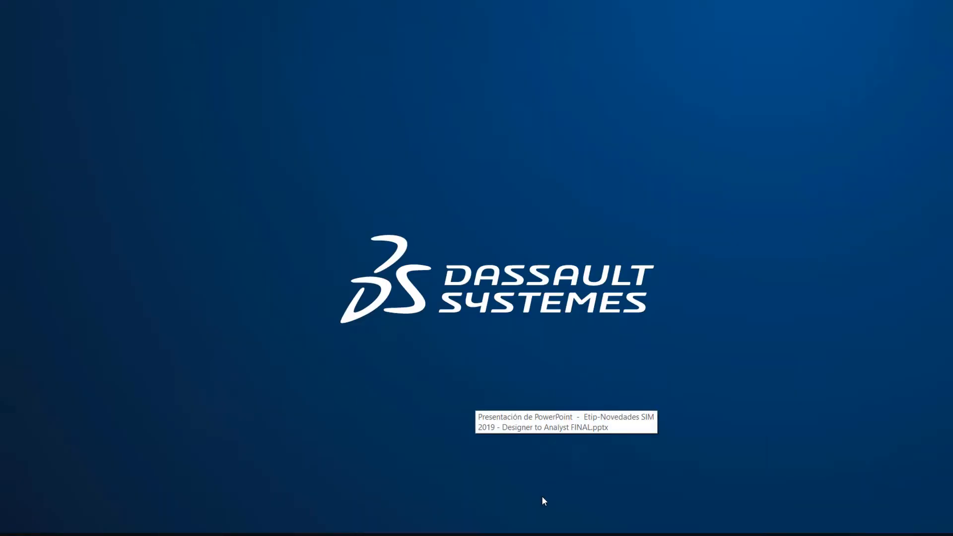
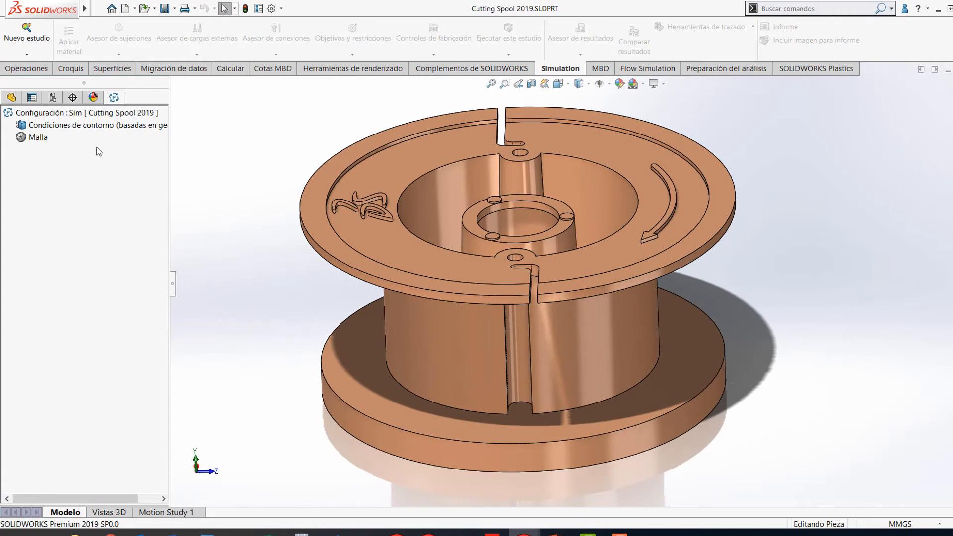
Step: Define a geometry-based injection location on the three small round faces of the spool's central ring
scroll(111, 154, right, 1)
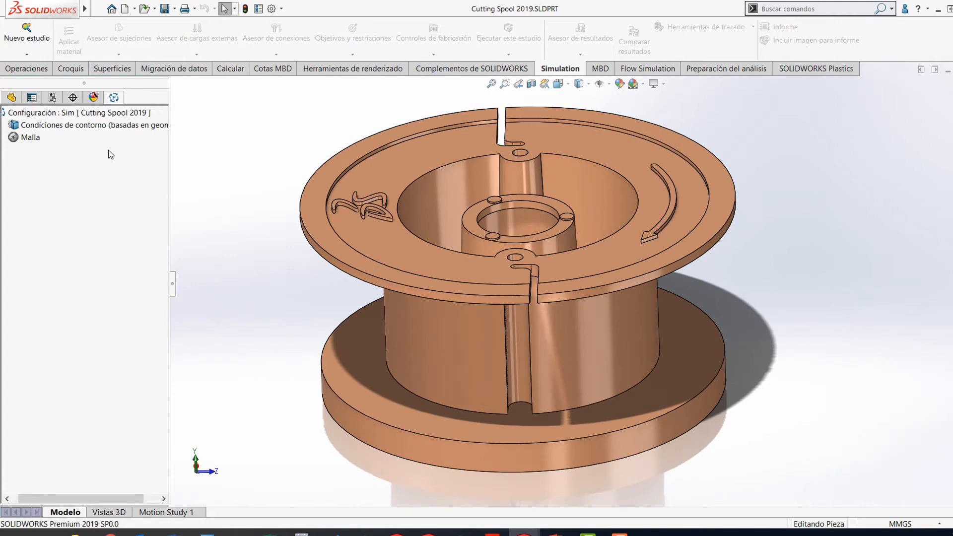
right_click(85, 128)
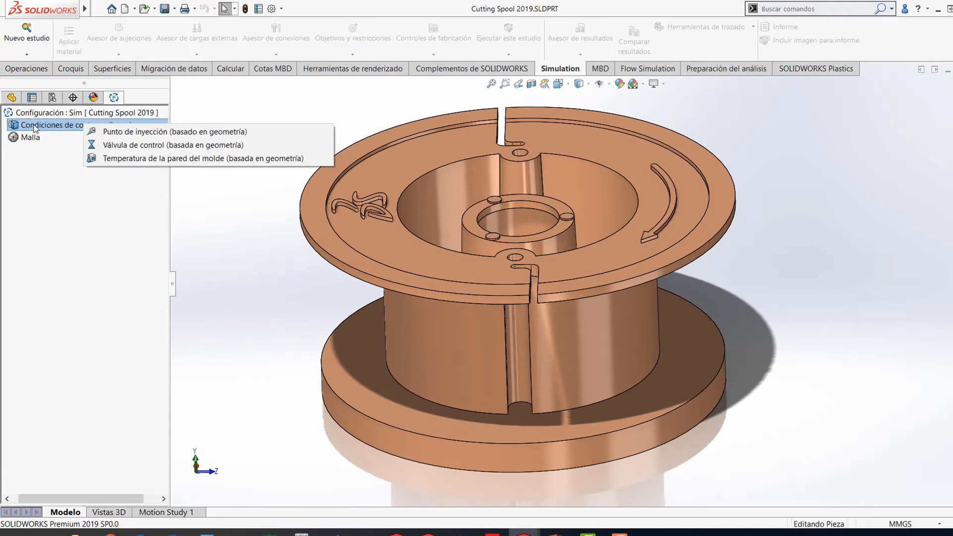
click(68, 160)
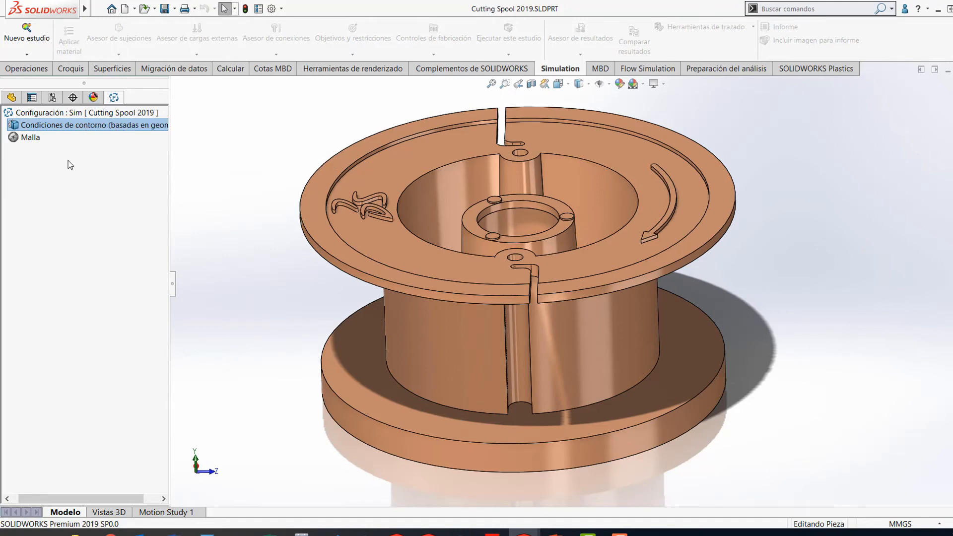
right_click(122, 130)
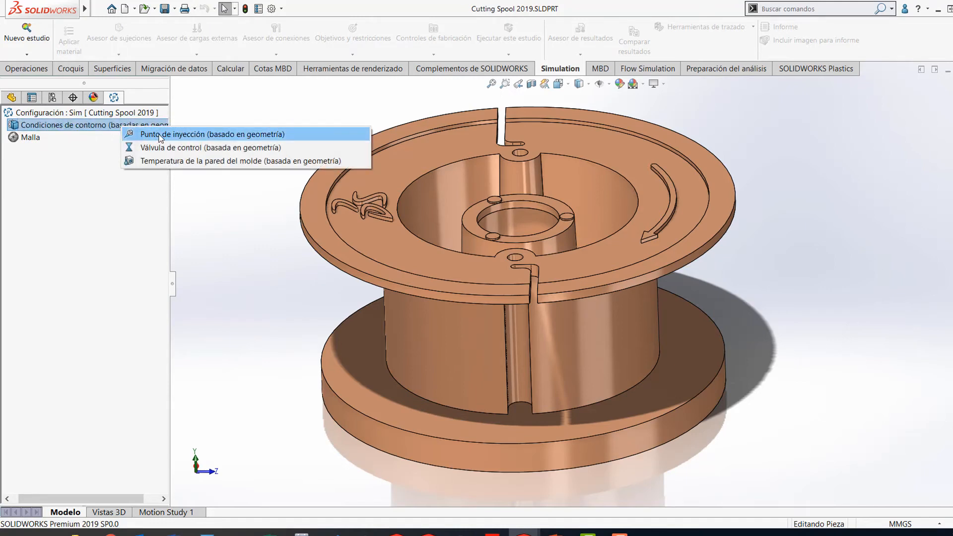
click(160, 133)
click(493, 201)
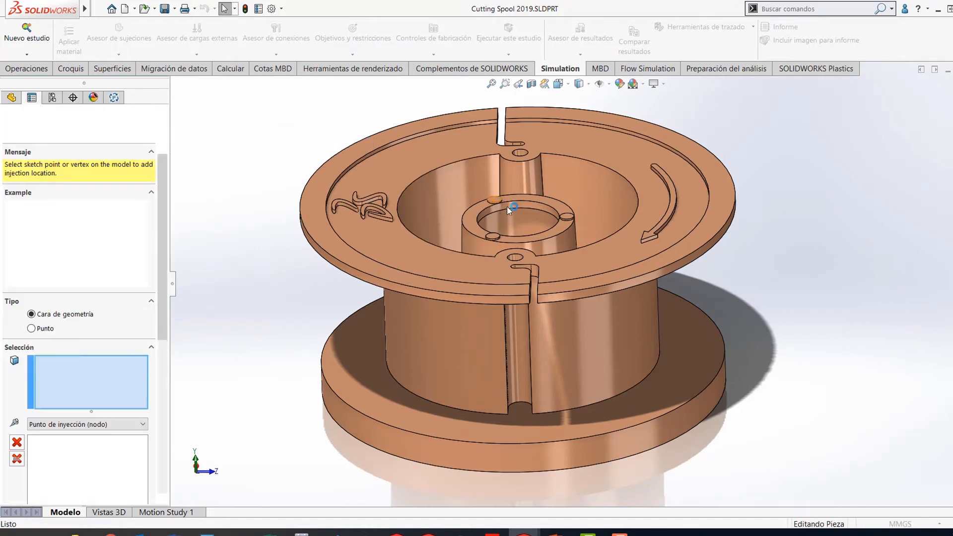
click(567, 216)
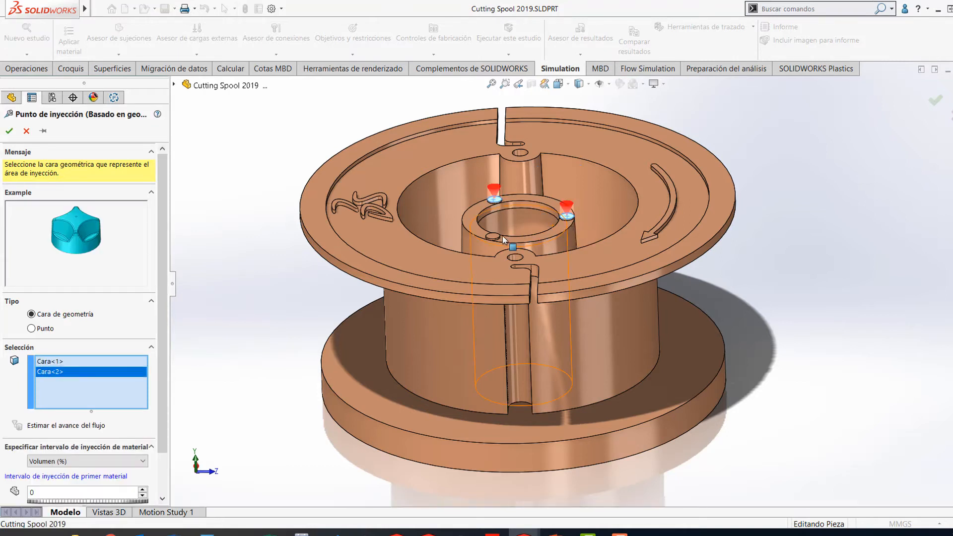
click(493, 236)
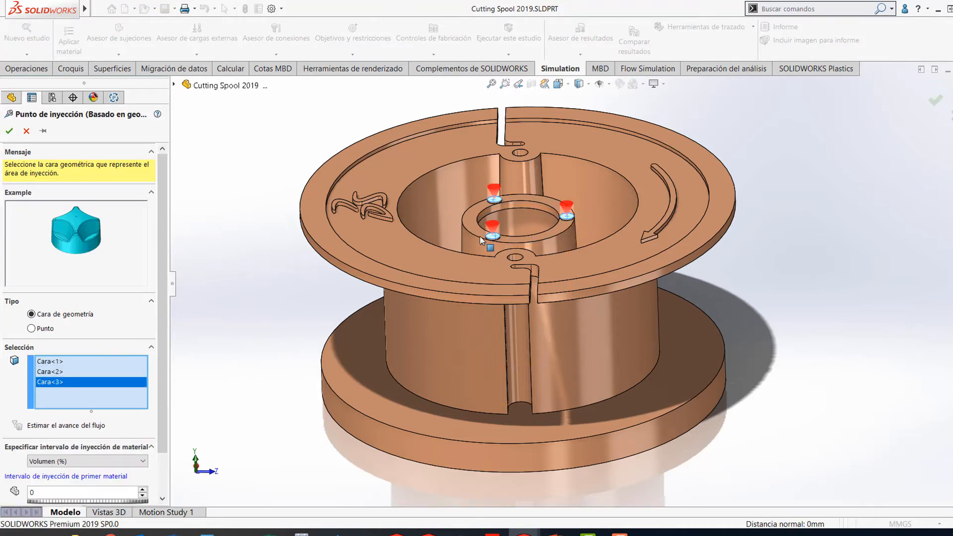
click(9, 131)
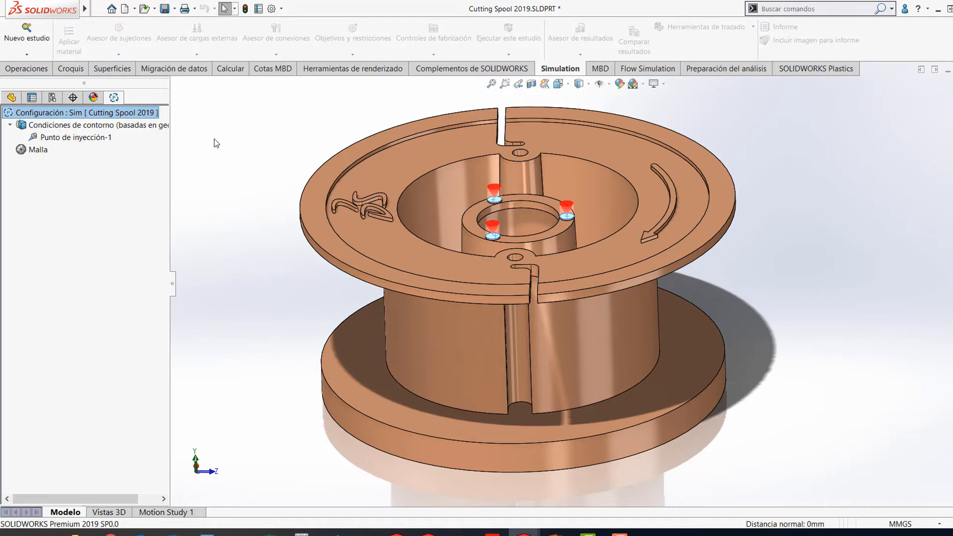
Step: Start a geometry-based mesh control and restrict selection to faces with the selection filter
right_click(63, 126)
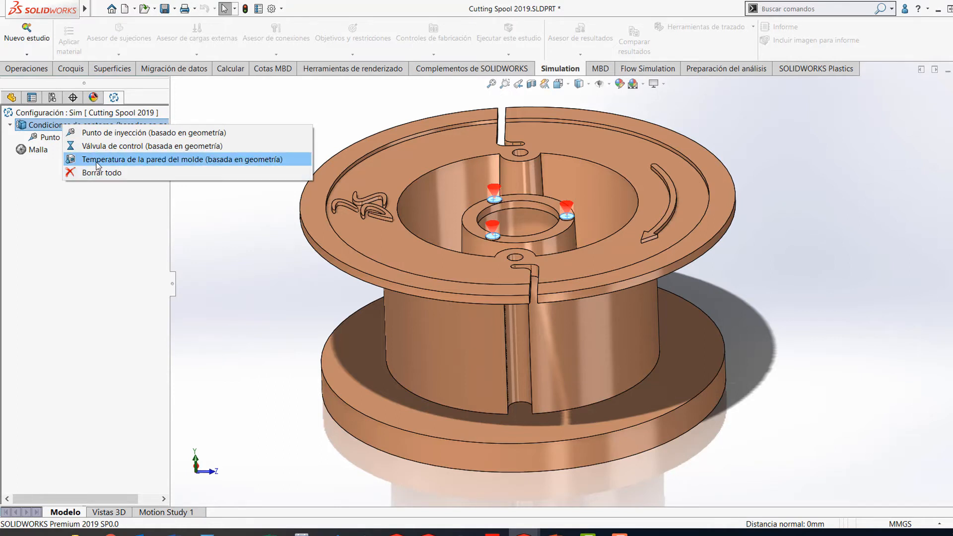
right_click(22, 148)
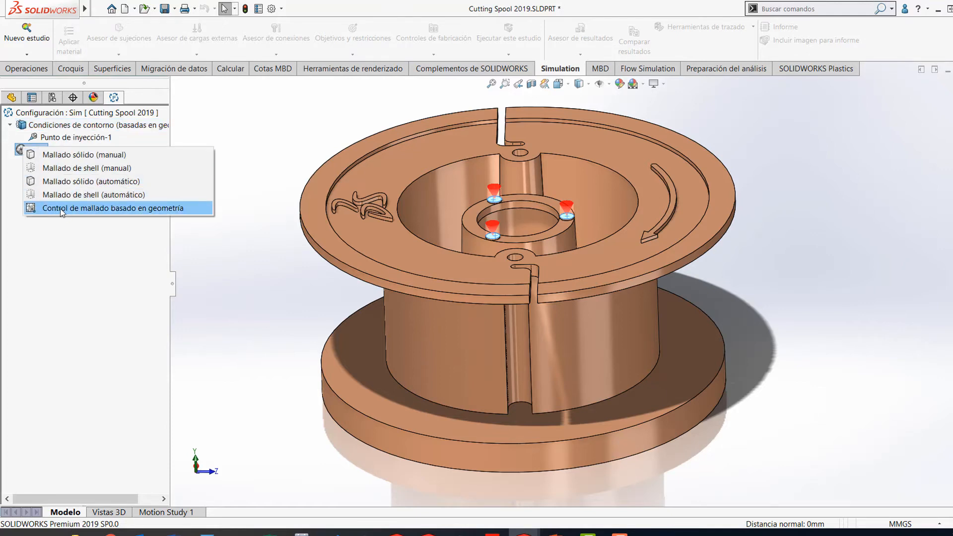
click(78, 213)
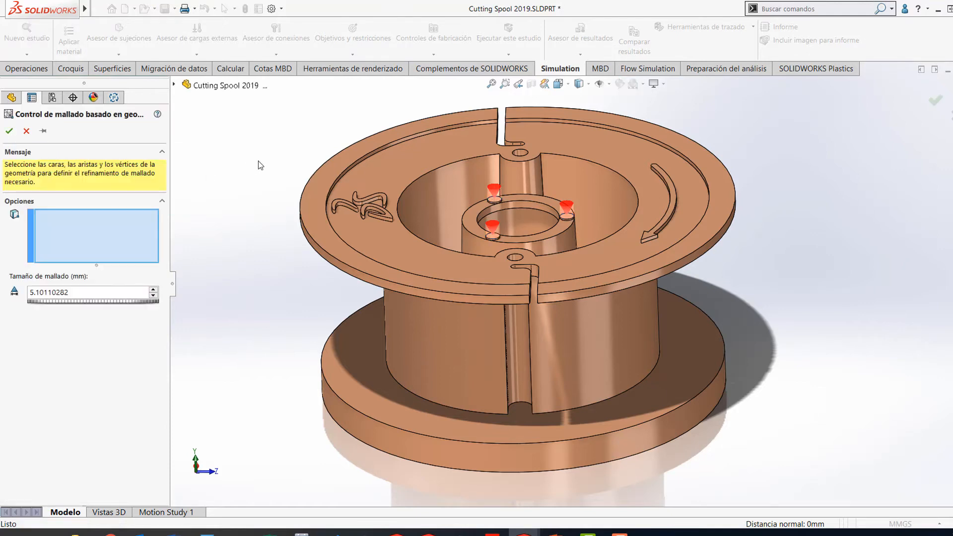
right_click(898, 49)
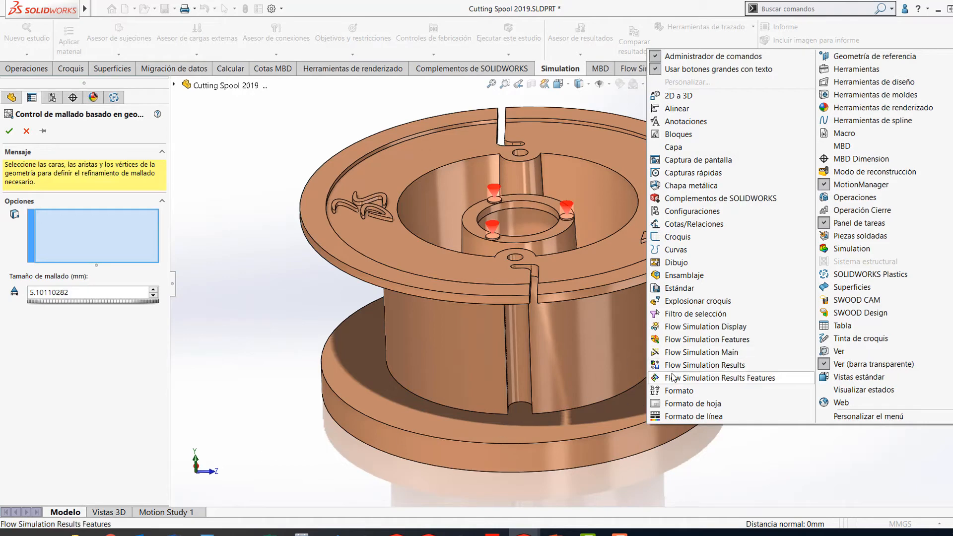
click(684, 314)
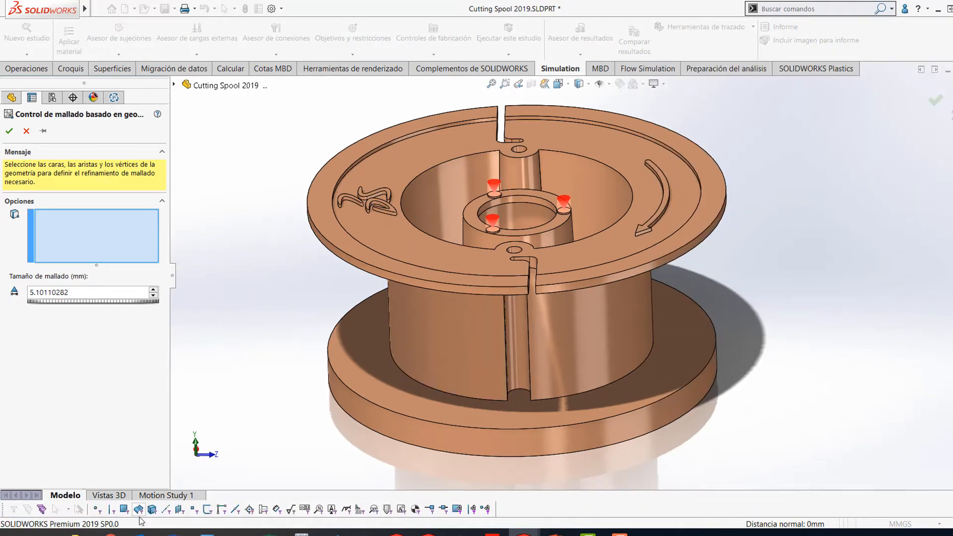
click(125, 510)
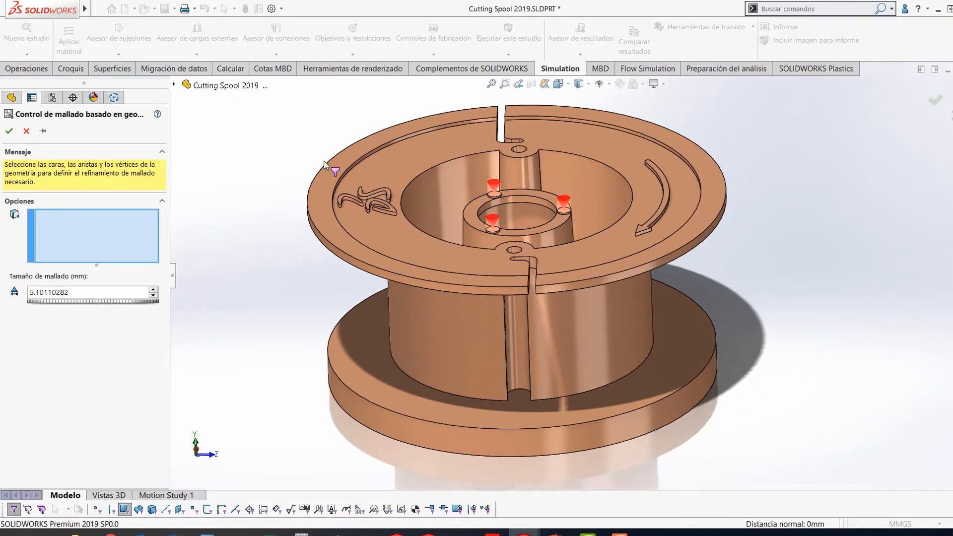
Step: Apply the mesh control with a finer mesh size to all faces of the logo and the curved arrow on the spool's top flange
drag(331, 180, 403, 223)
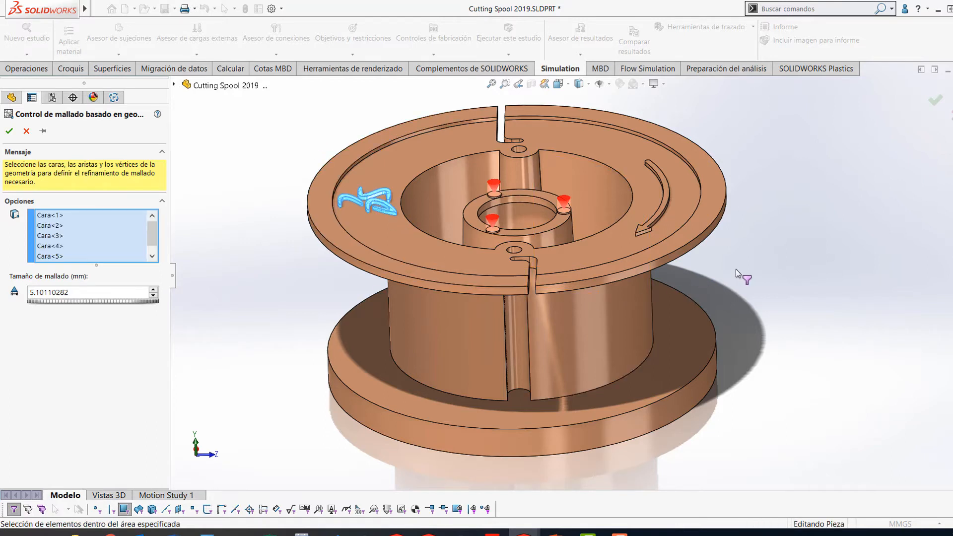
drag(735, 269, 615, 142)
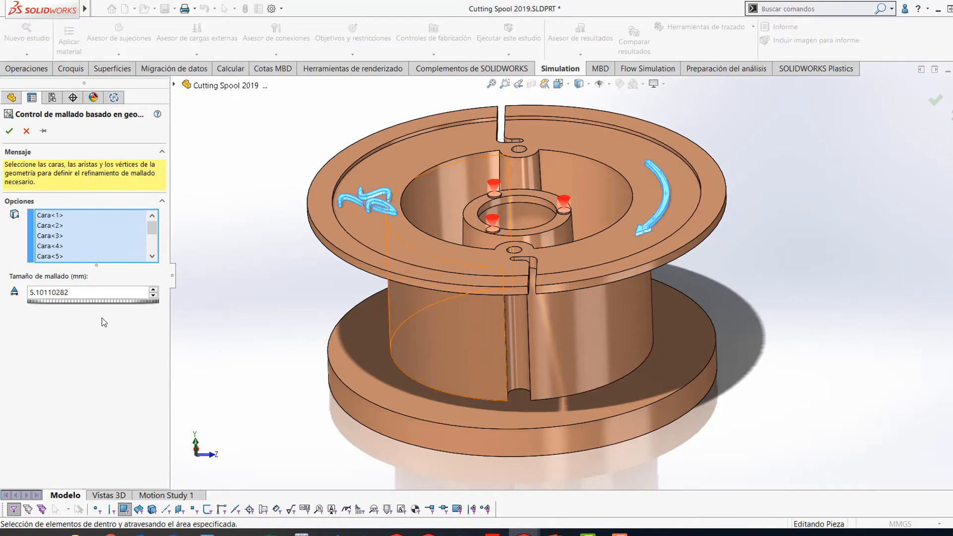
key(ctrl+a)
text(0)
key(BackSpace)
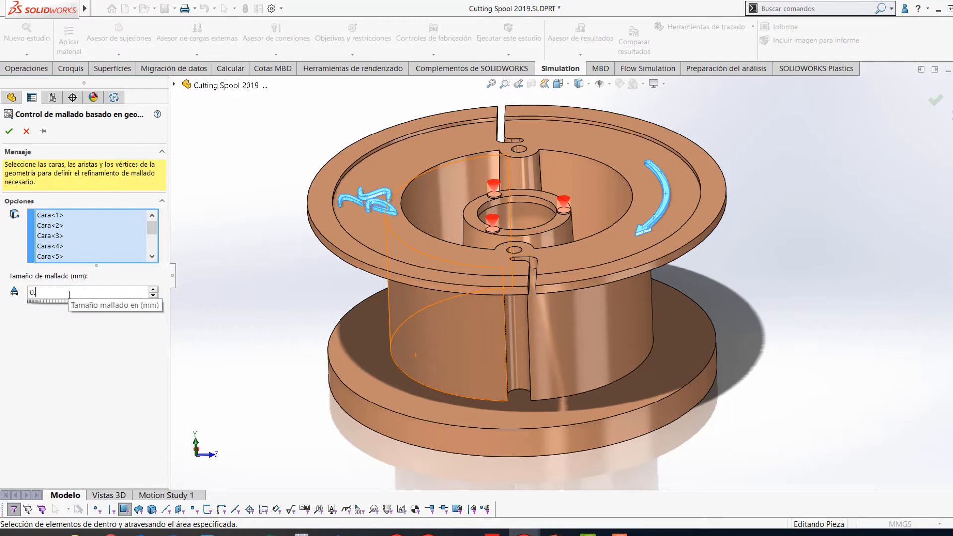
click(9, 130)
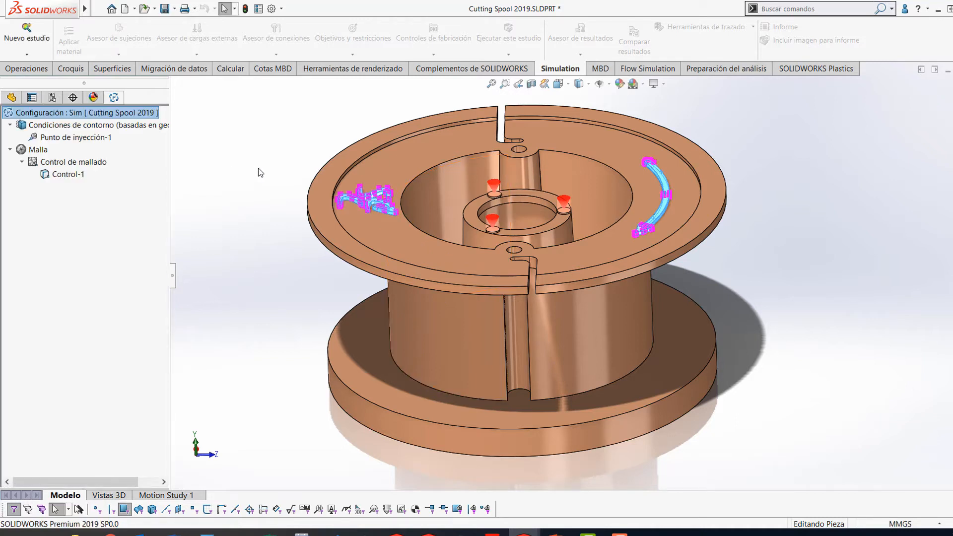
Step: Create a manual solid mesh of the spool, reusing the previous mesh parameters and setting the triangle size to 1.5 mm
click(266, 218)
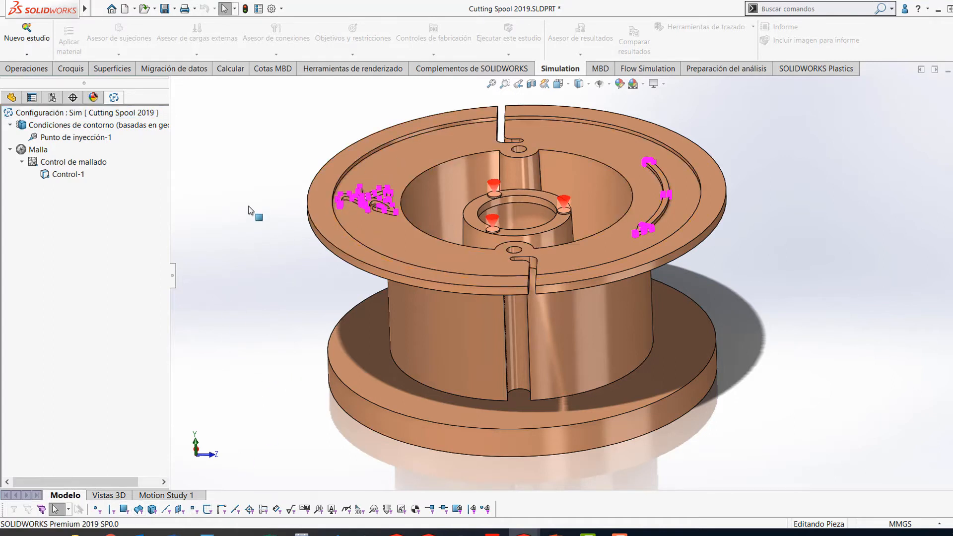
middle_drag(271, 245, 283, 245)
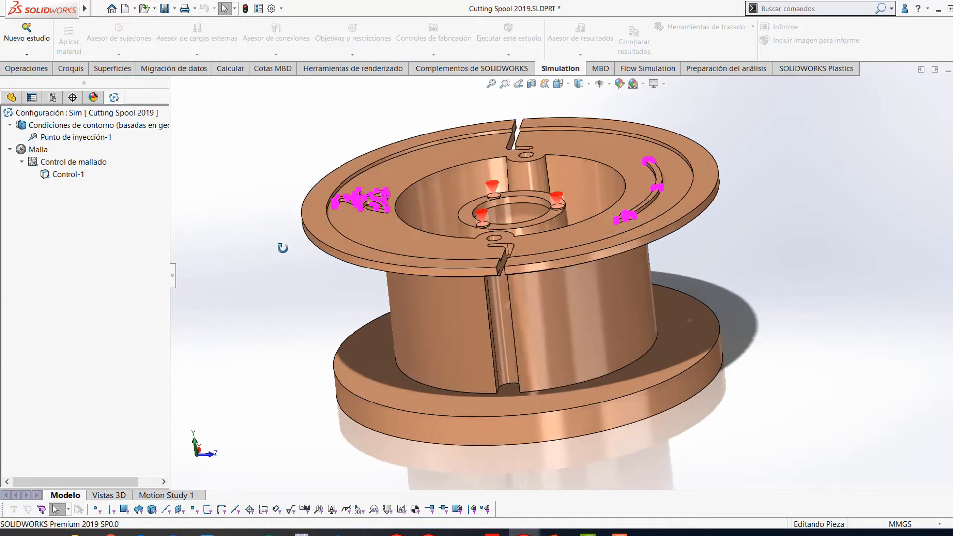
right_click(39, 152)
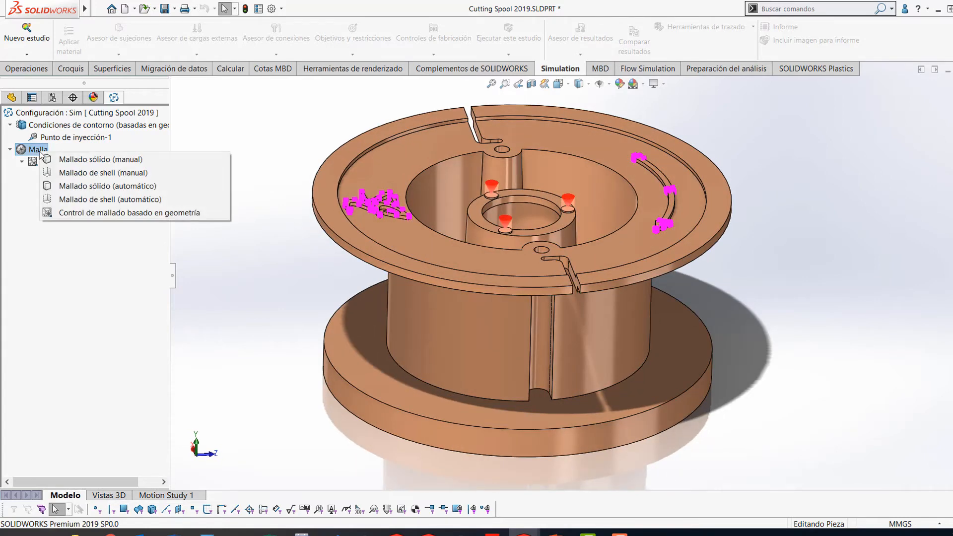
click(207, 163)
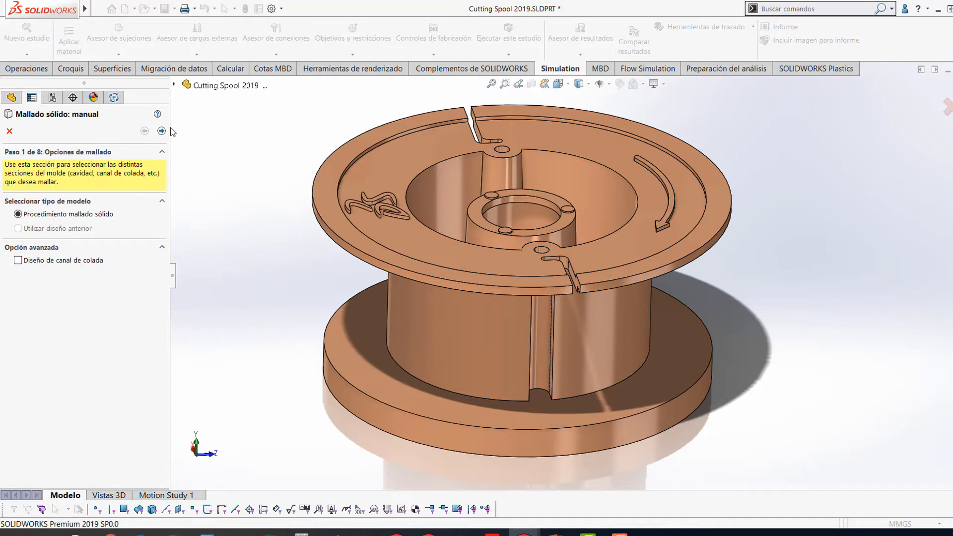
click(161, 130)
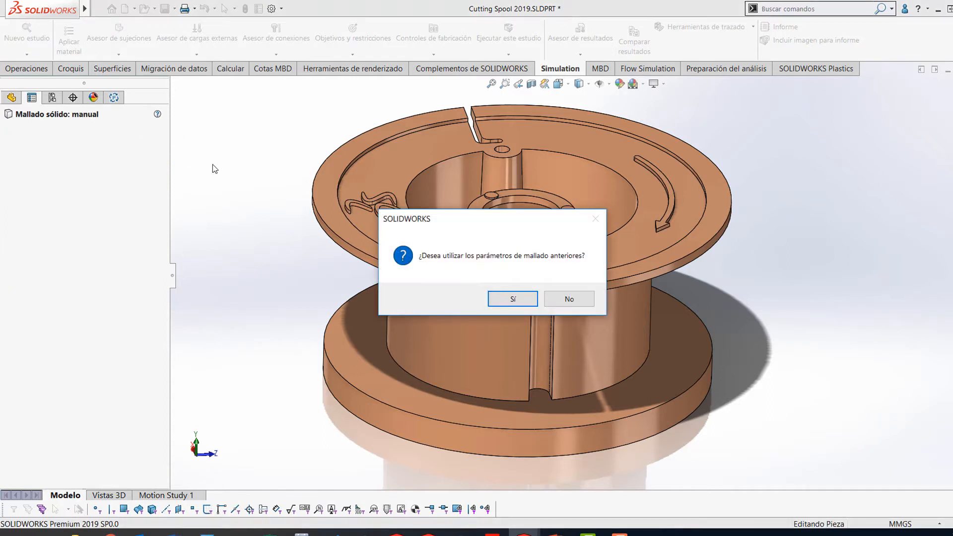
click(497, 300)
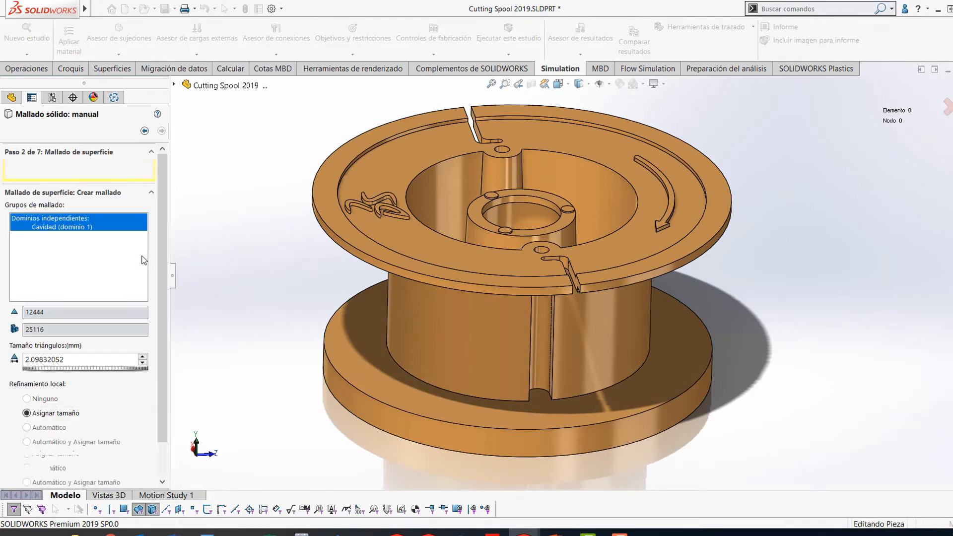
double_click(59, 359)
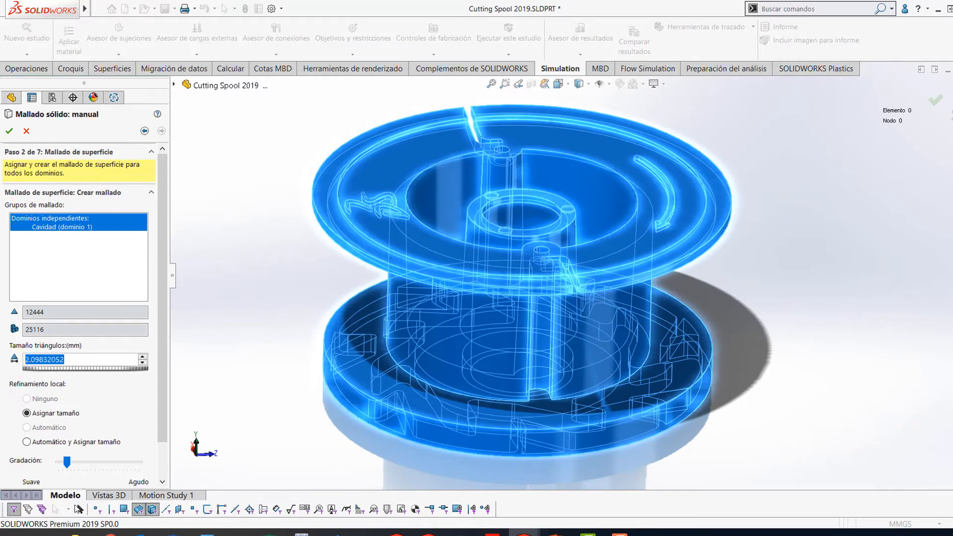
text(1.5)
click(9, 130)
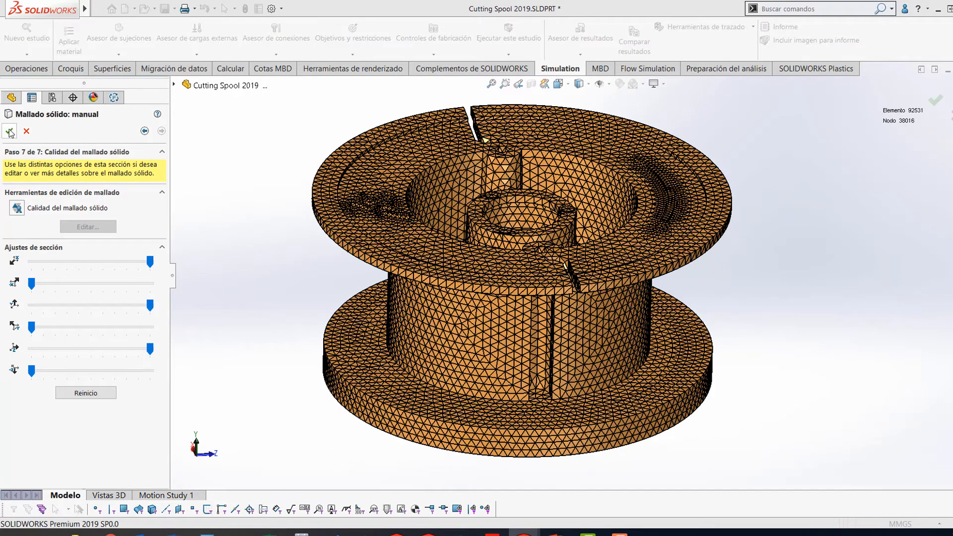
key(Escape)
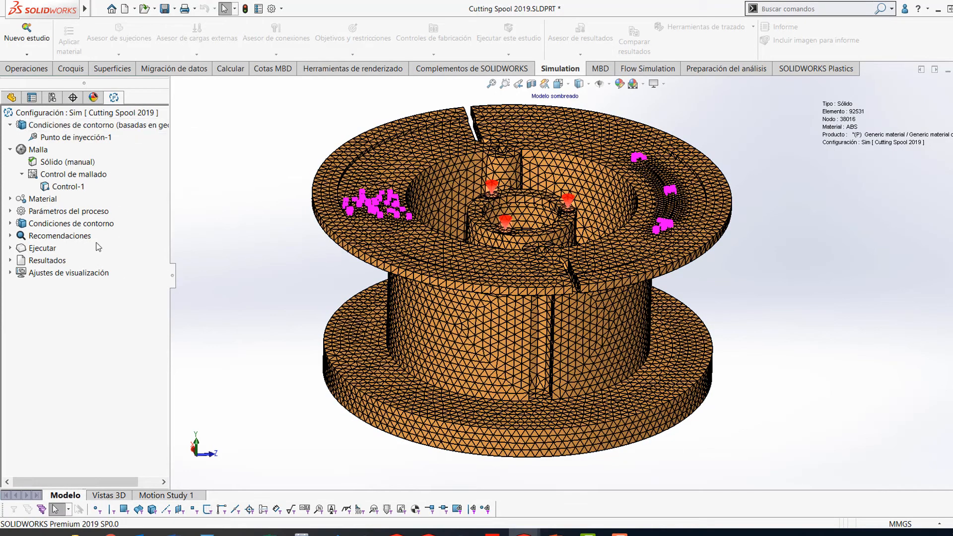
Step: Show the Run command of the Flujo + Empaquetado analysis without starting it
click(10, 248)
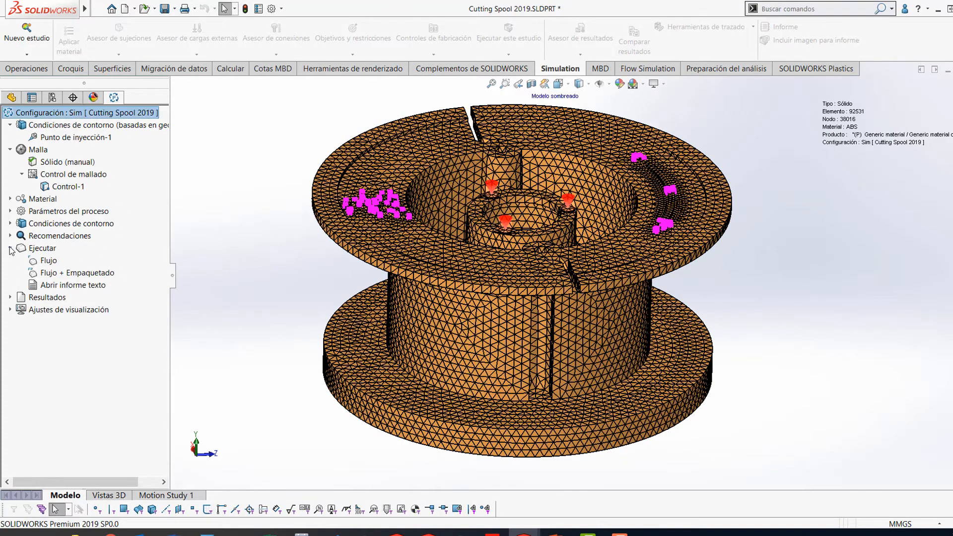
right_click(79, 275)
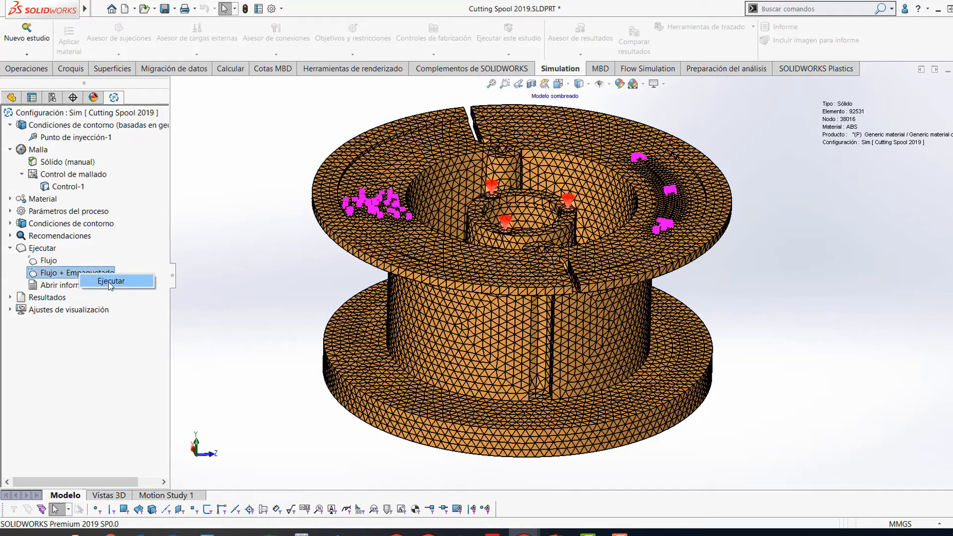
click(210, 256)
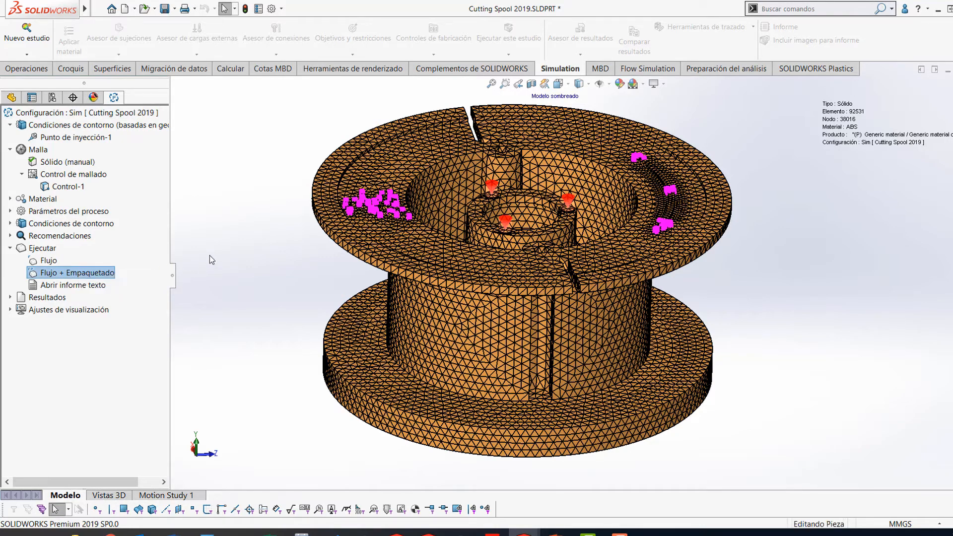
click(209, 255)
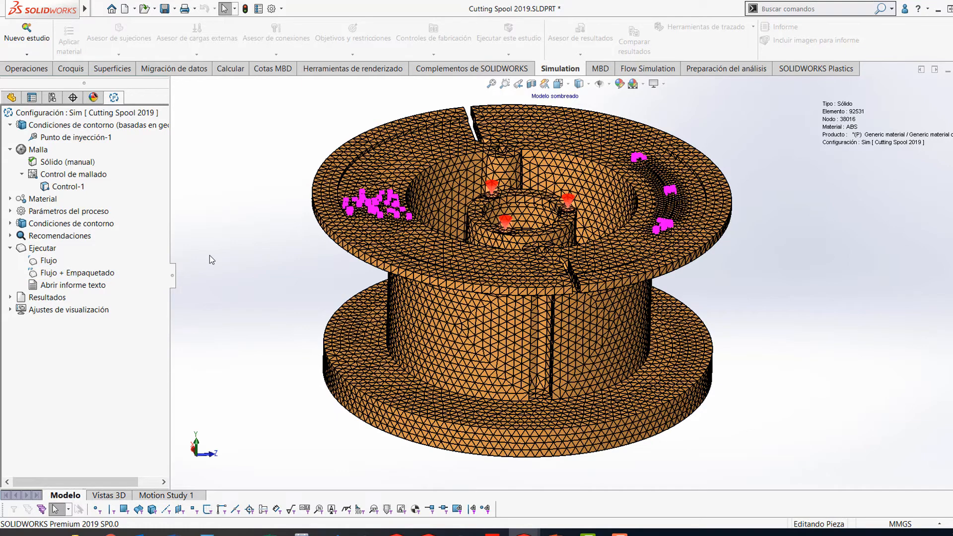
Step: Switch to the open part Cutting Spool 2019 - copia.SLDPRT and leave nothing selected on the model
key(ctrl+Tab)
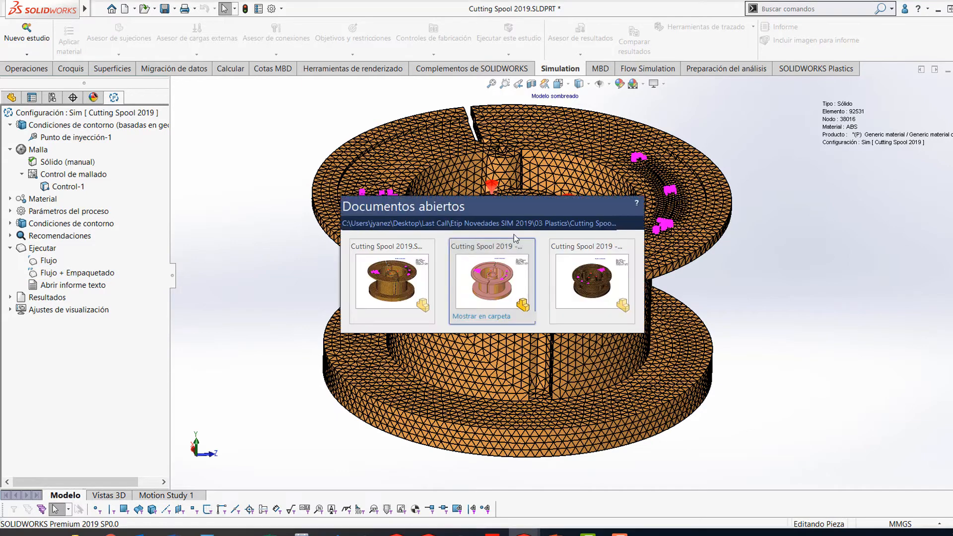
click(511, 267)
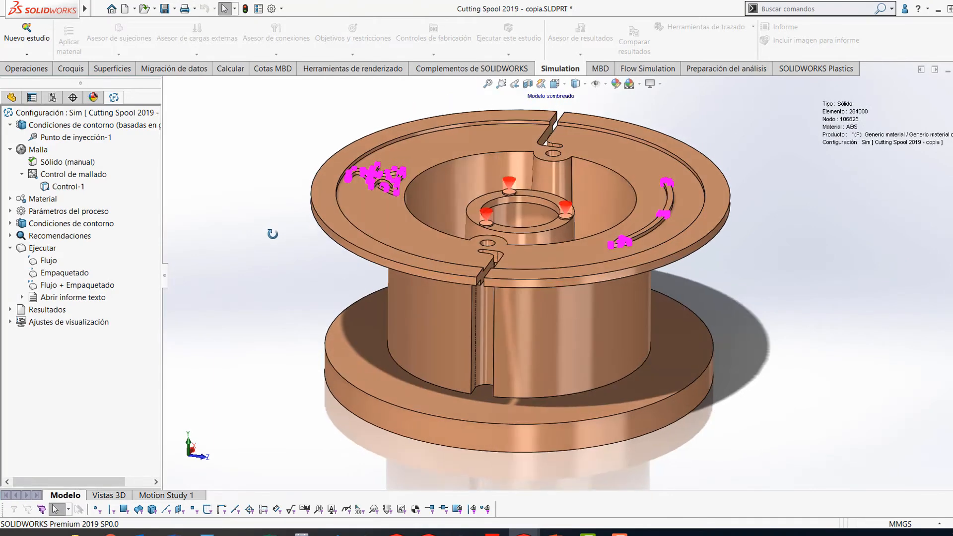
double_click(332, 202)
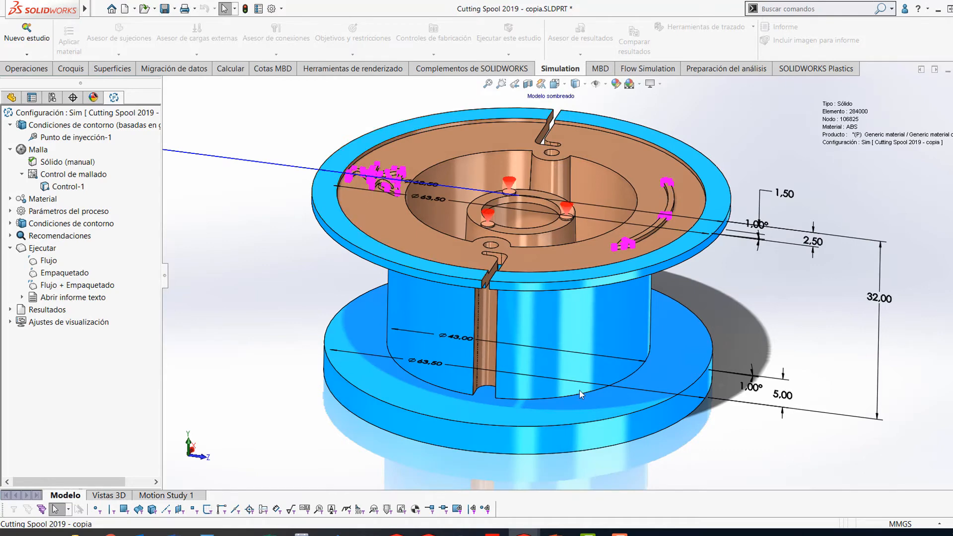
click(272, 265)
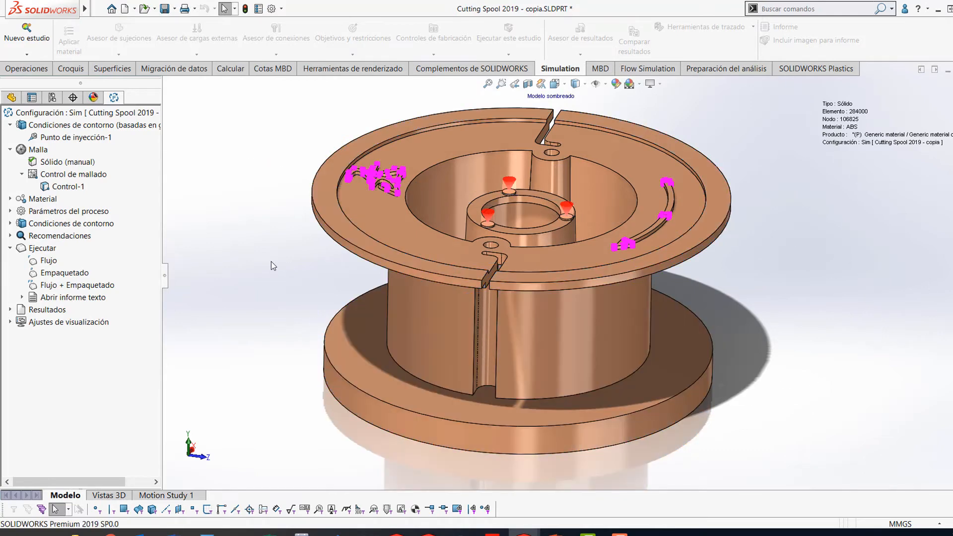
Step: Review the spool's Tiempo de Llenado flow result and its section options, leaving the results closed
click(10, 310)
click(86, 322)
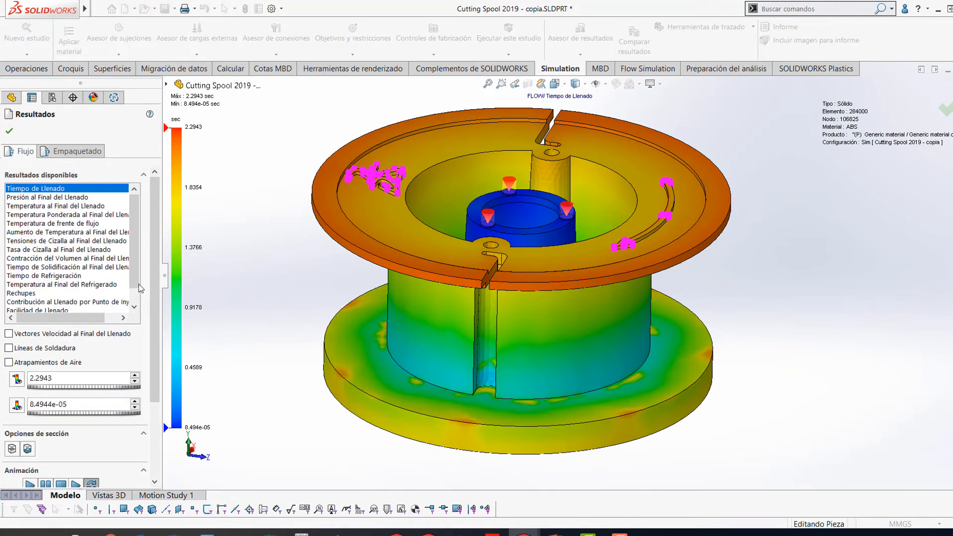
scroll(151, 283, down, 3)
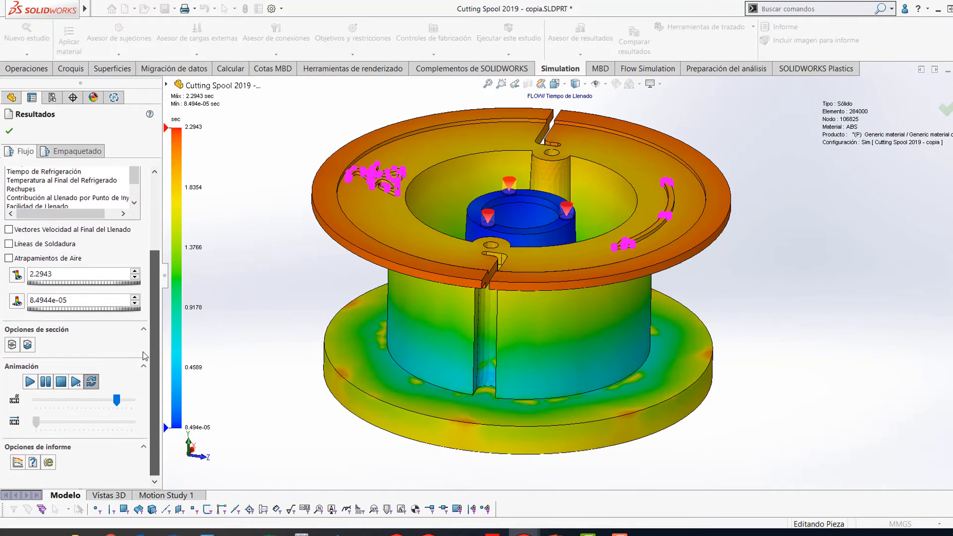
click(28, 343)
click(341, 325)
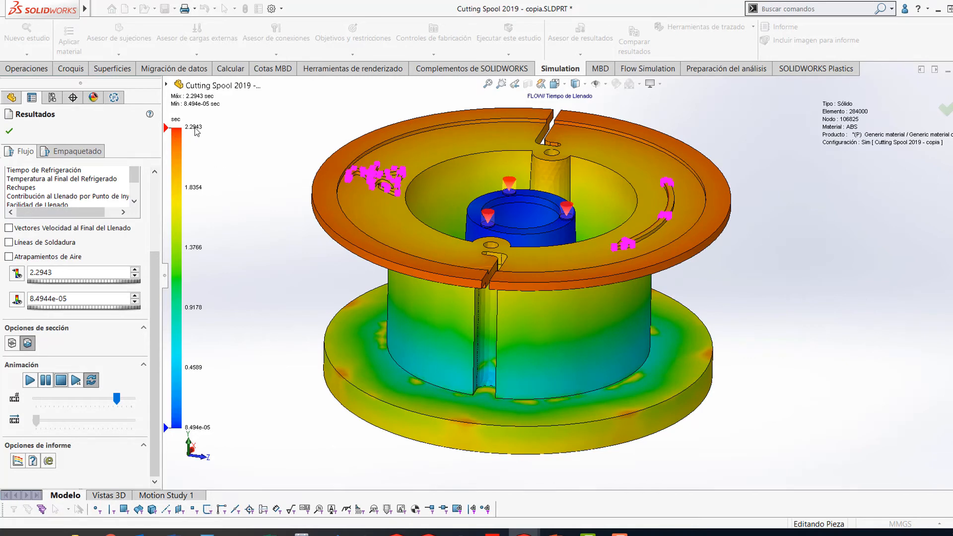
click(9, 131)
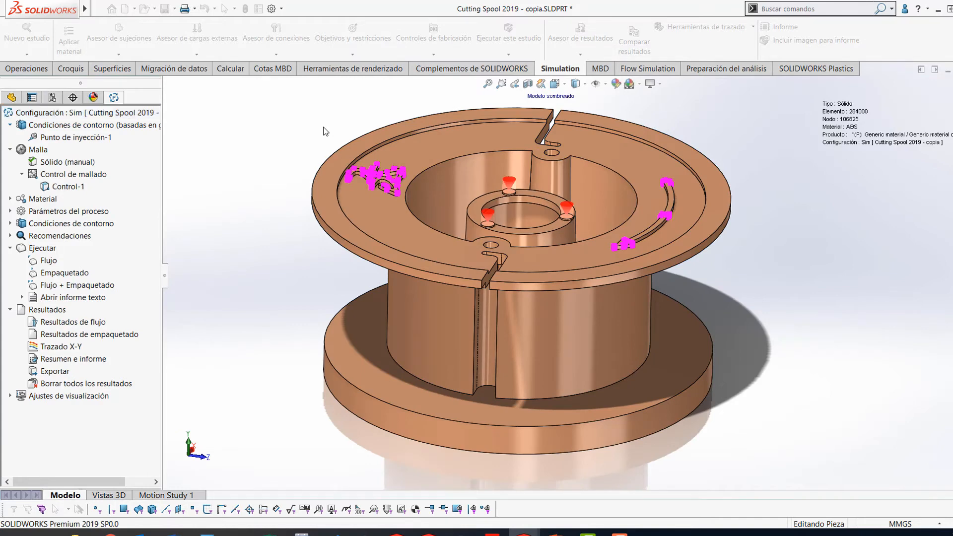
Step: Switch to the open part Cutting Spool 2019 - 02.SLDPRT and display its mesh shaded with edges
key(ctrl+Tab)
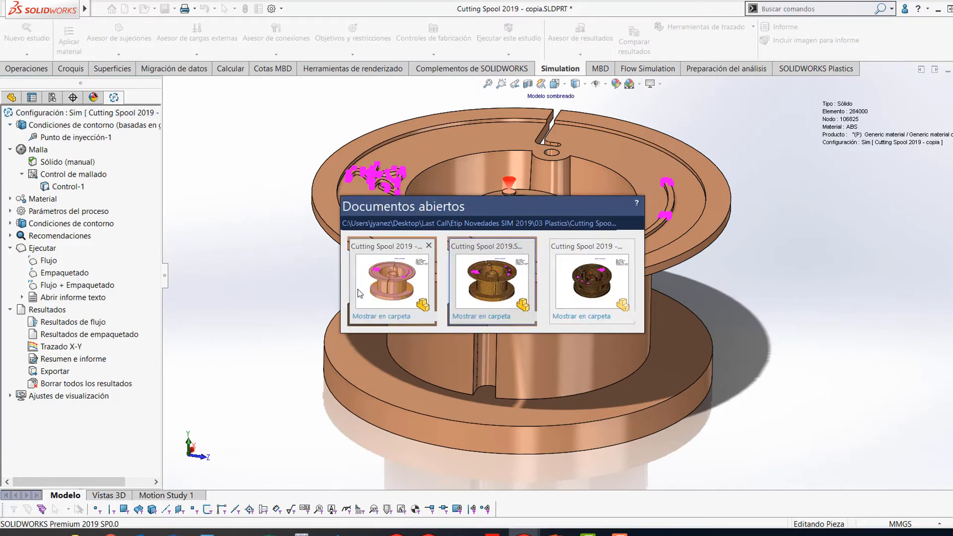
click(577, 271)
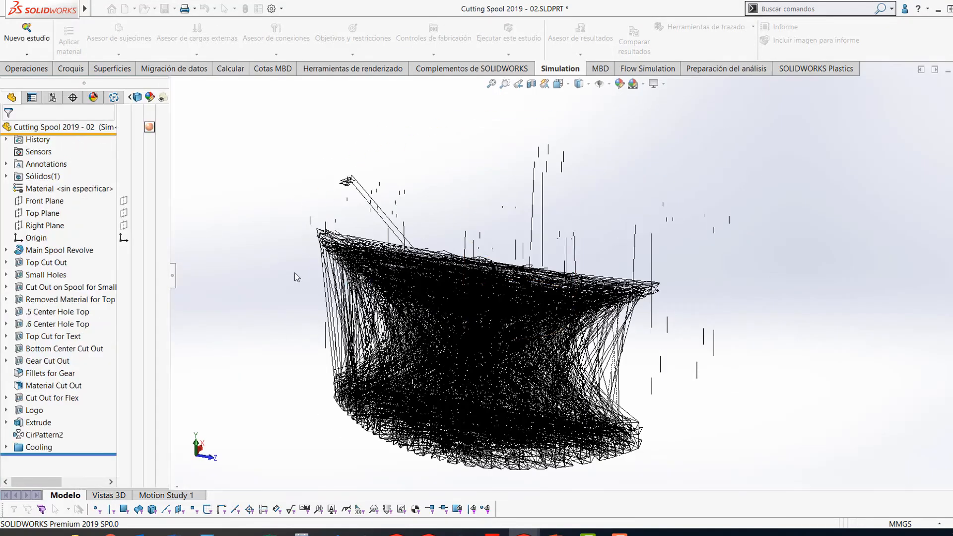
click(587, 84)
click(581, 98)
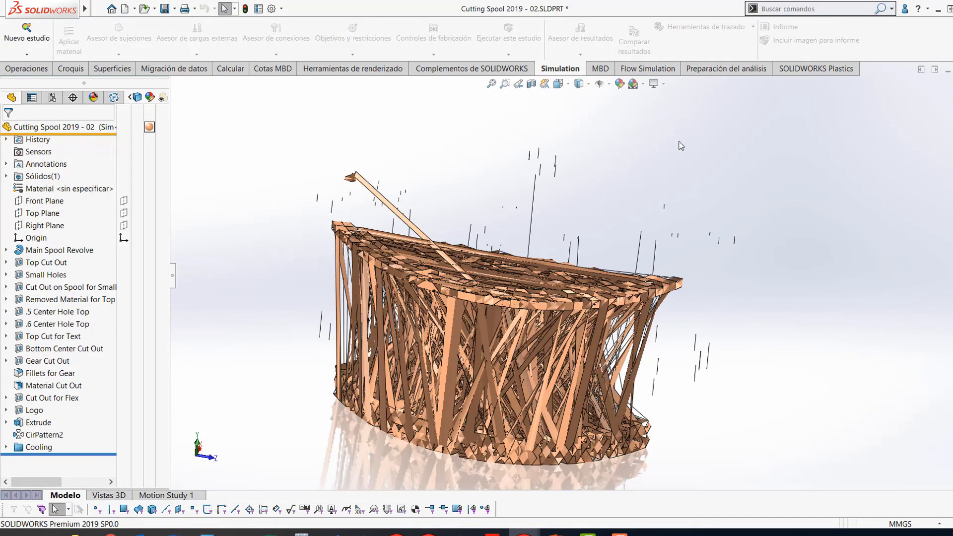
click(283, 264)
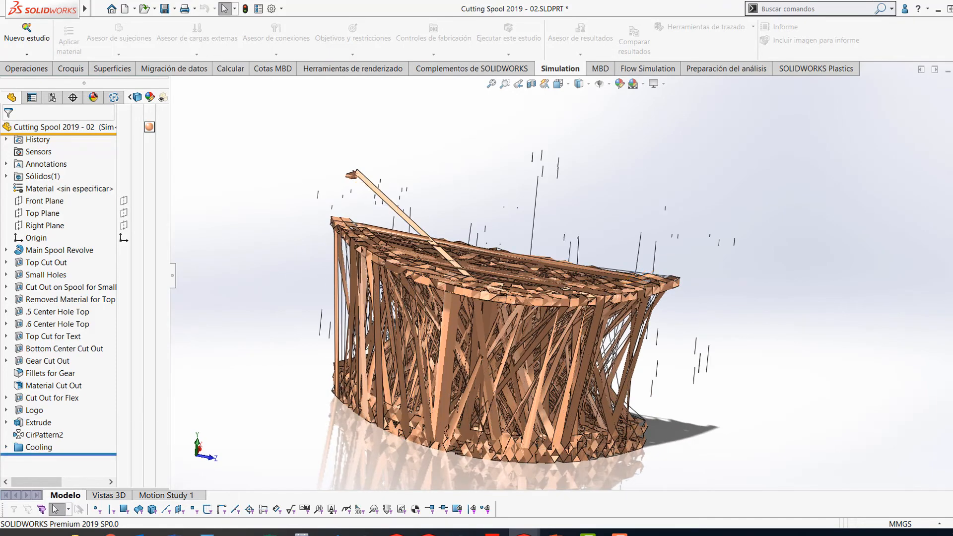
Step: Inspect the spool's mesh-control faces and show the Tiempo de Llenado flow result of this part
middle_drag(331, 231, 621, 168)
scroll(645, 156, down, 2)
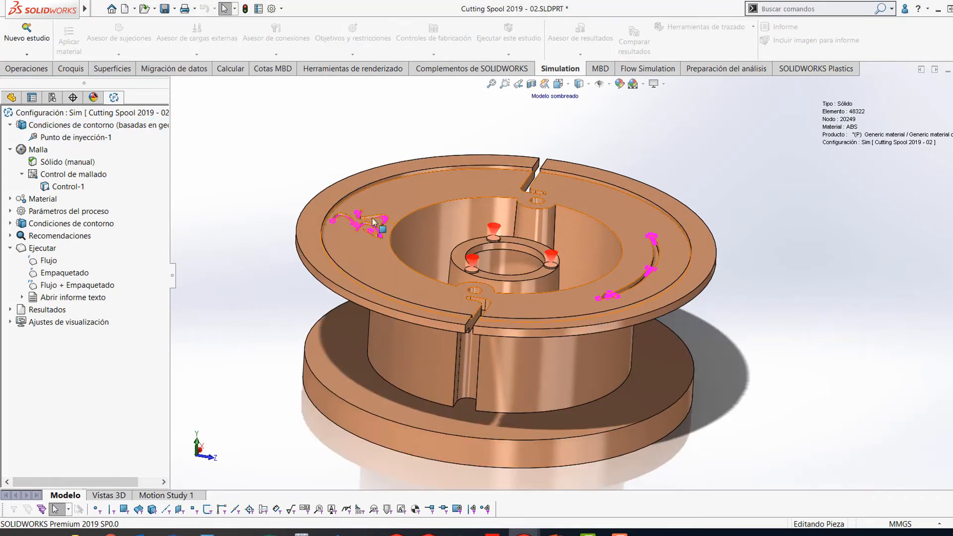
scroll(386, 242, up, 3)
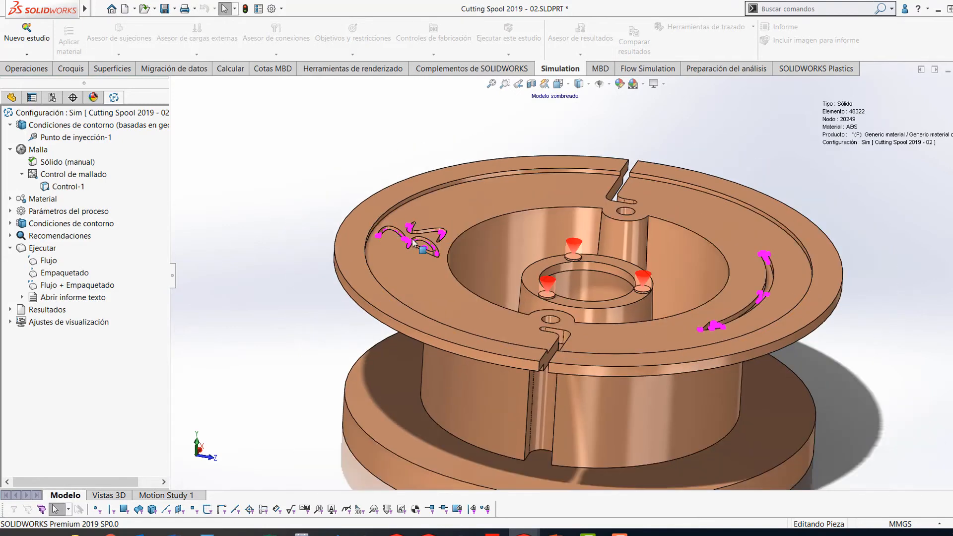
scroll(486, 267, up, 2)
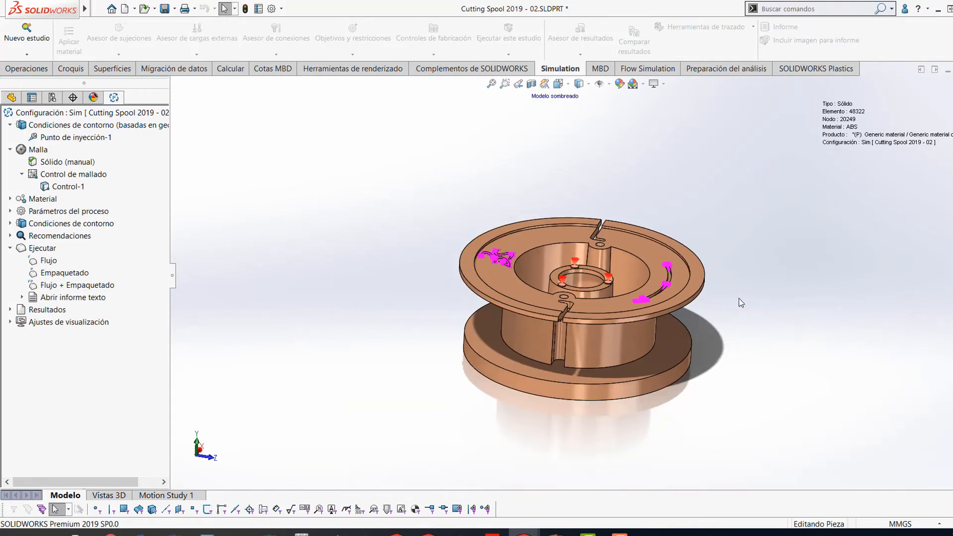
scroll(471, 254, down, 3)
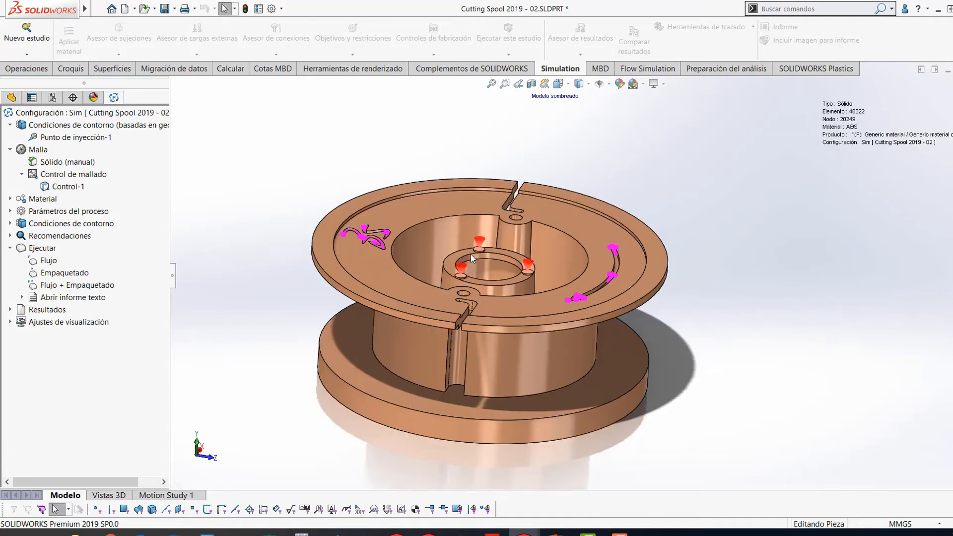
double_click(329, 231)
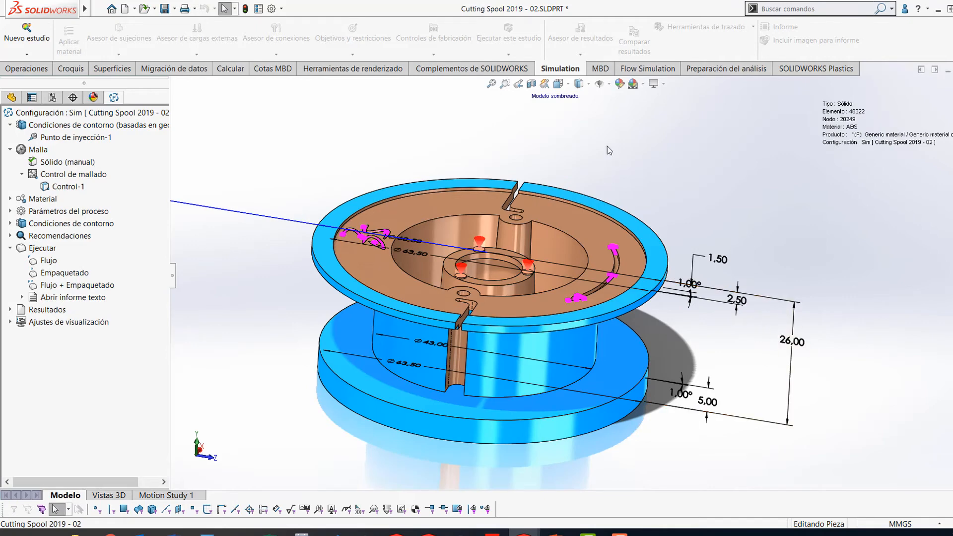
click(318, 211)
click(10, 309)
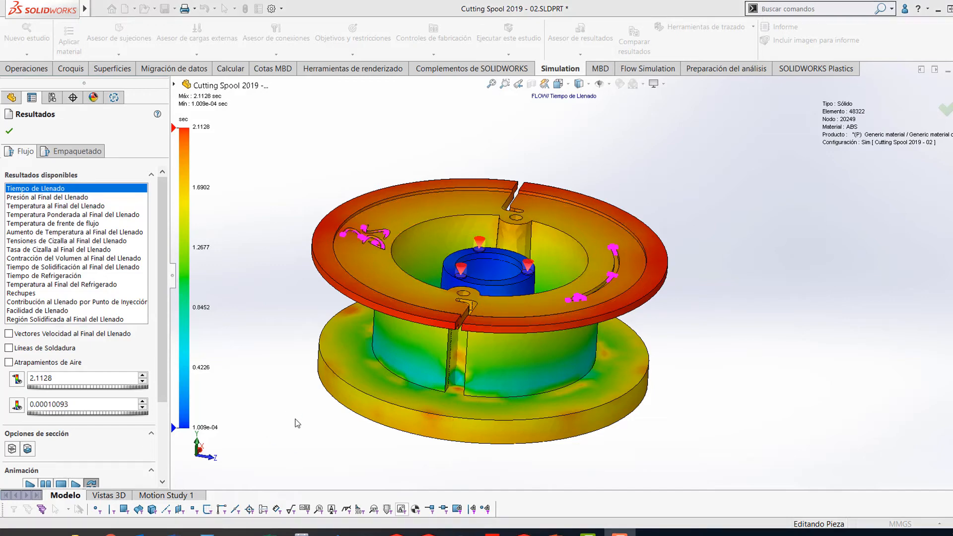
Step: Switch to the PowerPoint presentation and advance the SOLIDWORKS Plastics slide
key(super+Tab)
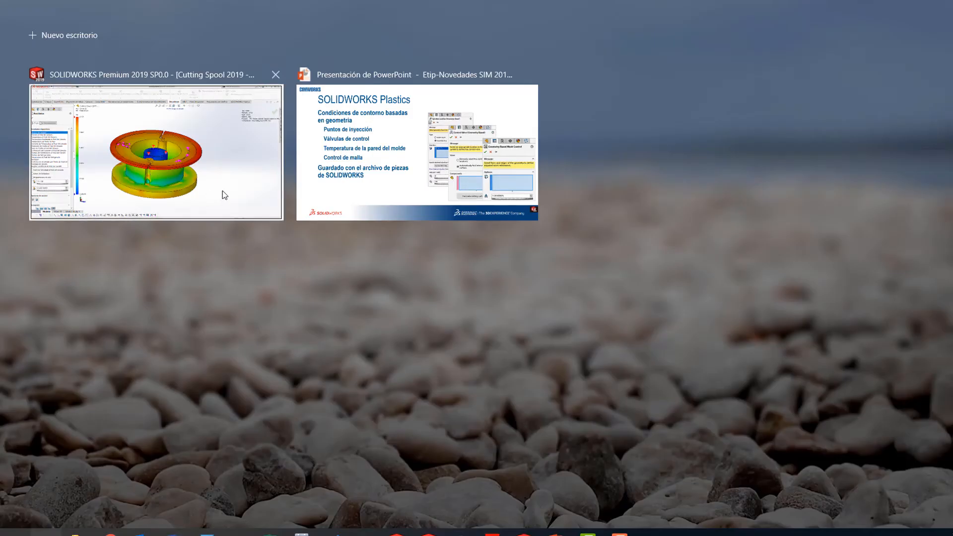
click(361, 191)
click(392, 341)
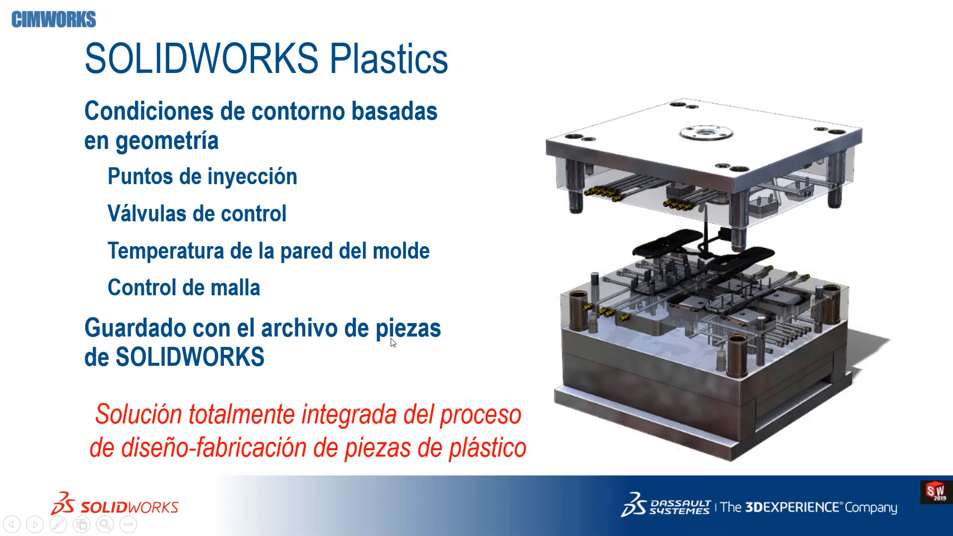
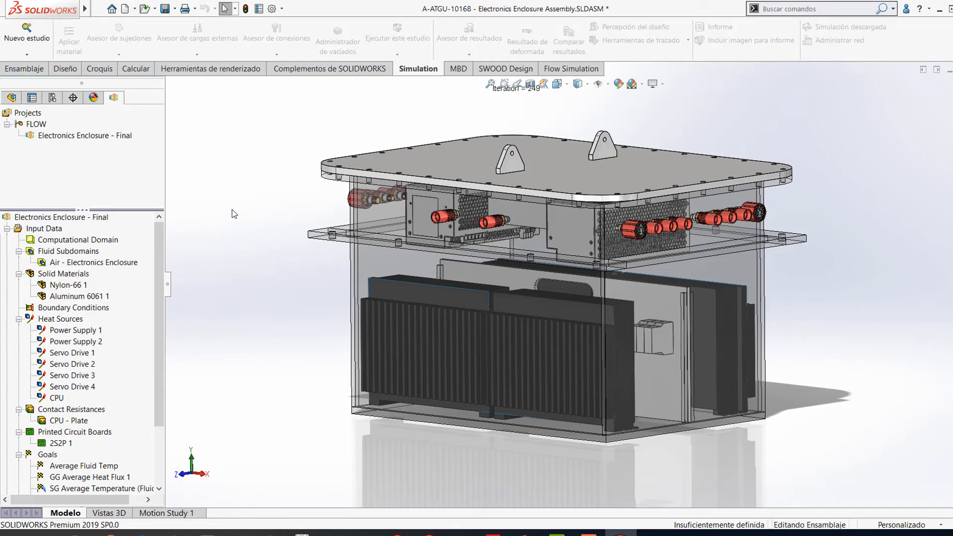
Step: Review the analysis type, fluids, and initial and ambient conditions in the enclosure project's General Settings, making no changes
right_click(43, 228)
click(177, 232)
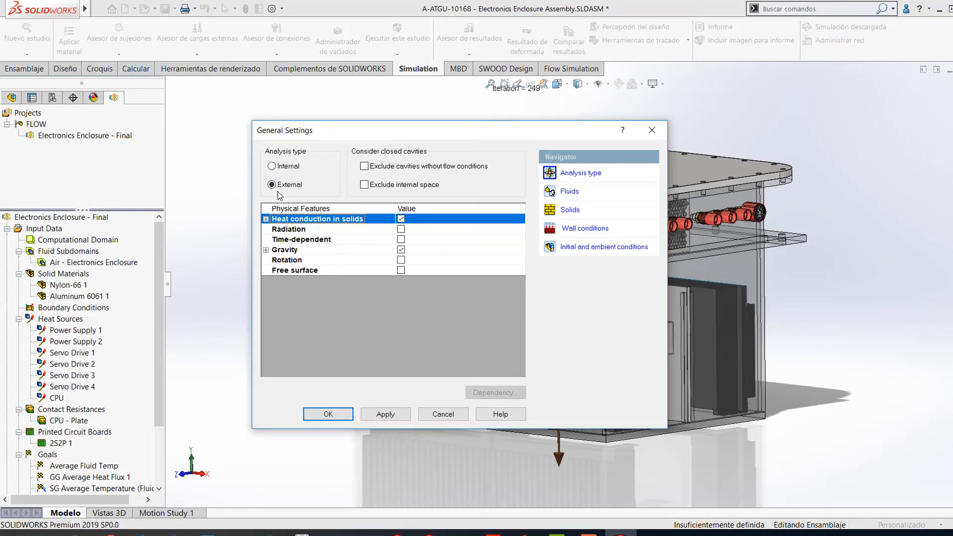
click(569, 191)
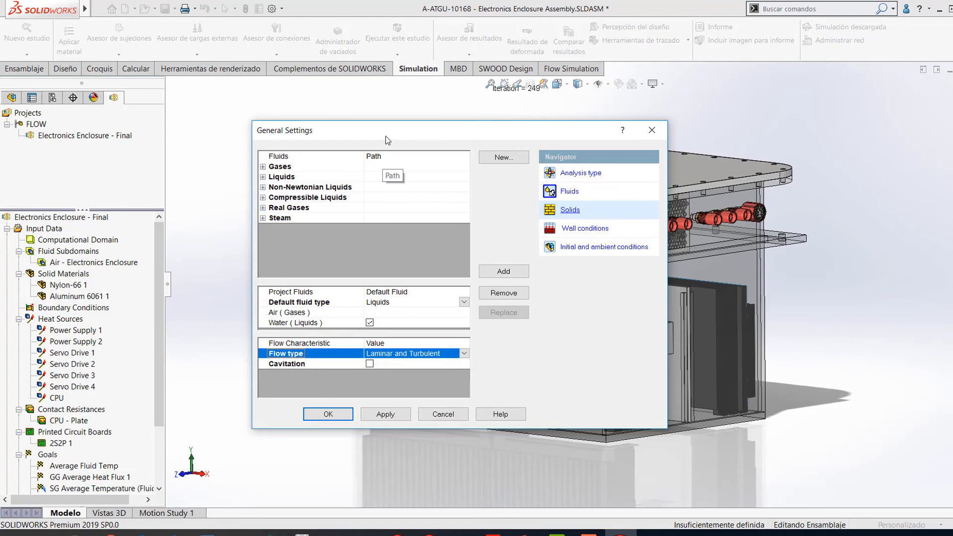
drag(382, 137, 374, 207)
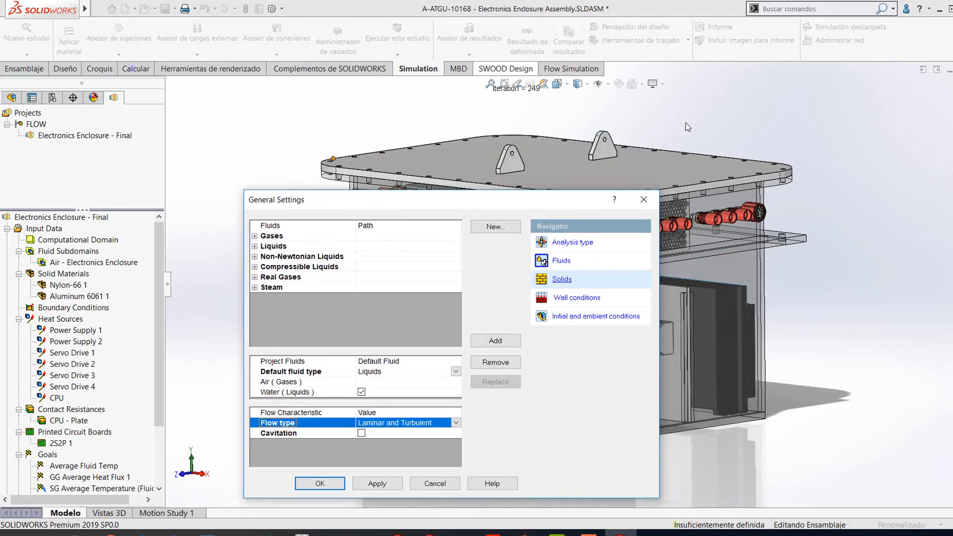
click(584, 318)
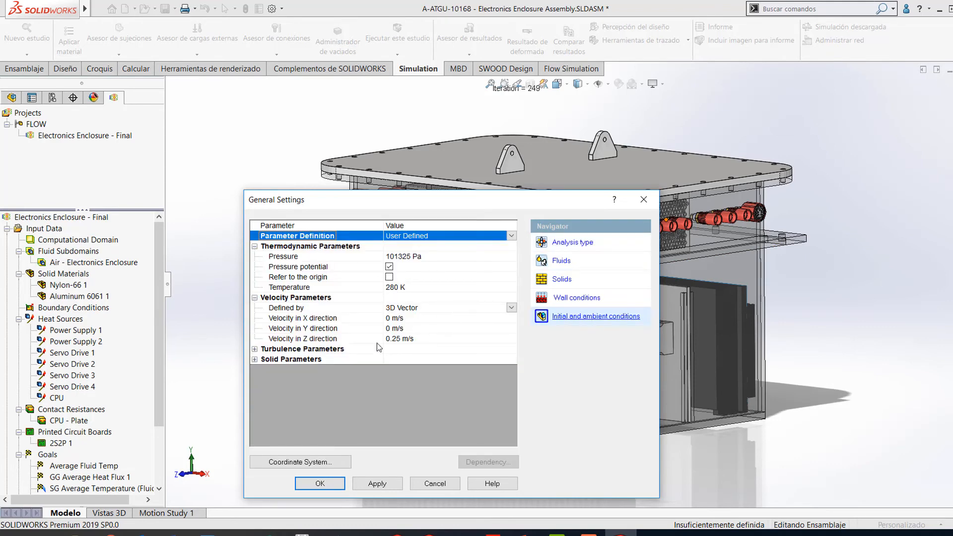
click(639, 203)
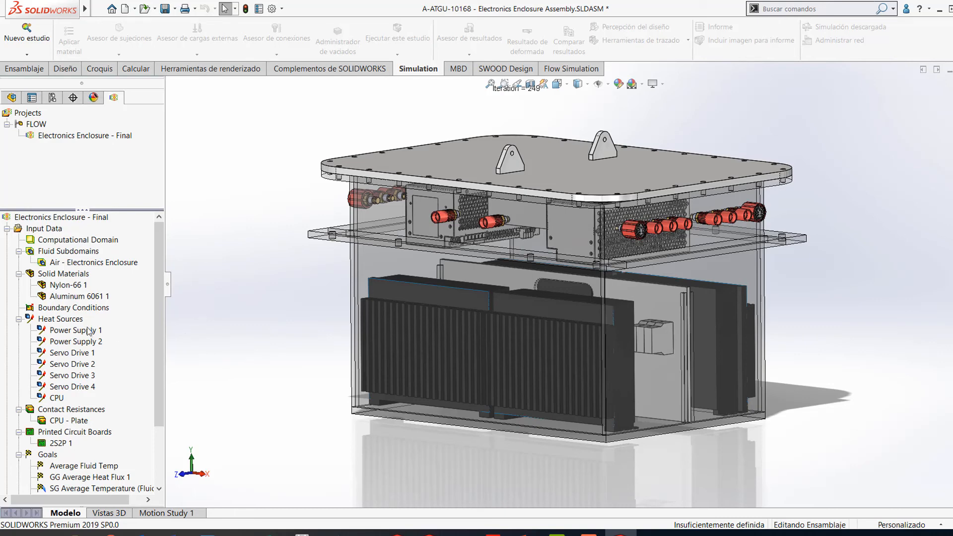
Step: Highlight the Air - Electronics Enclosure fluid subdomain and the heat sources from Power Supply 1 through Servo Drive 3 on the model
click(102, 263)
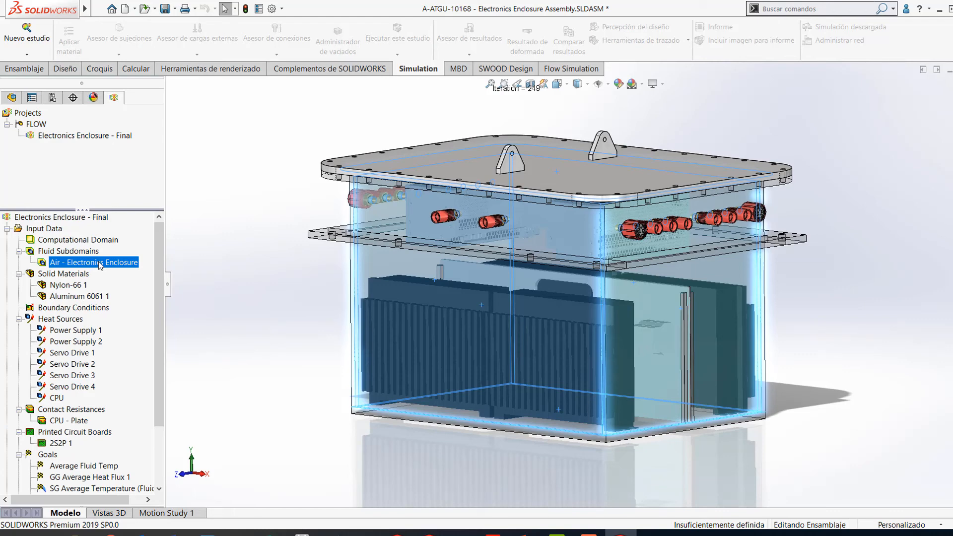
click(88, 331)
key(Down)
key(Down)
key(Down)
key(Down)
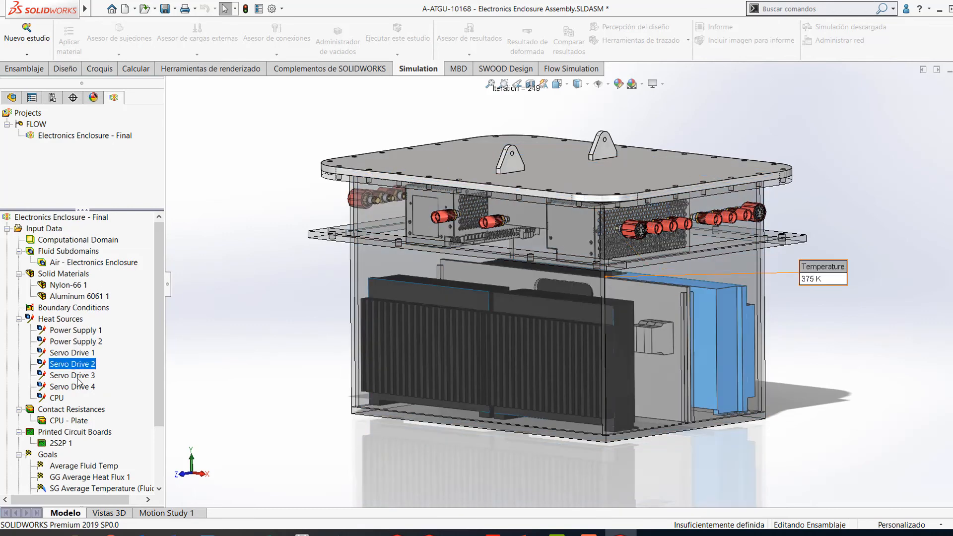
Step: Show Cut Plot 1 from the flow results on the electronics enclosure
scroll(159, 330, down, 2)
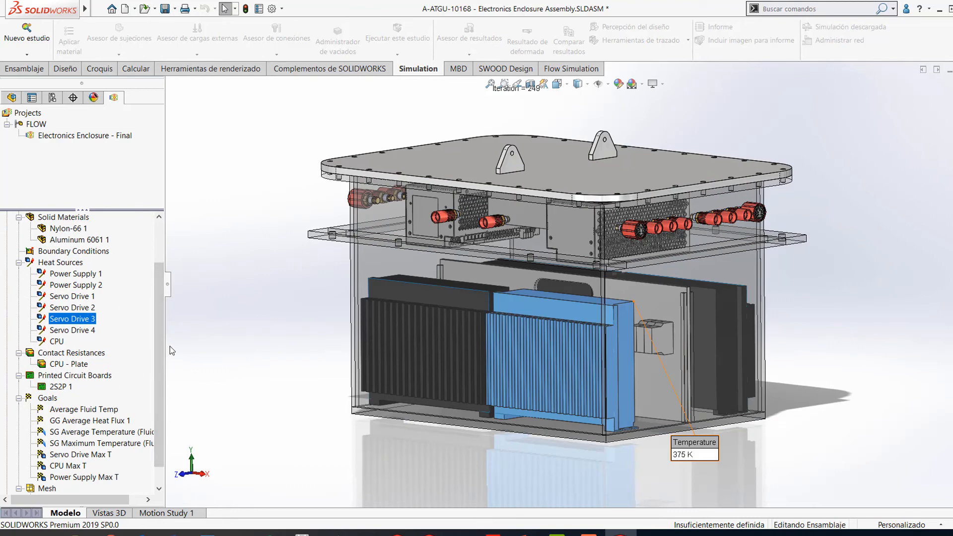
scroll(162, 328, down, 1)
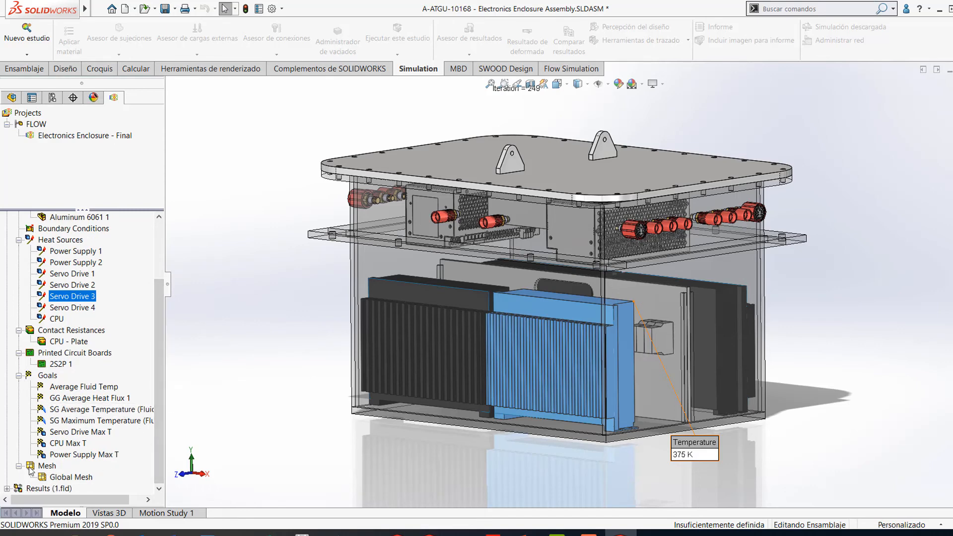
click(6, 488)
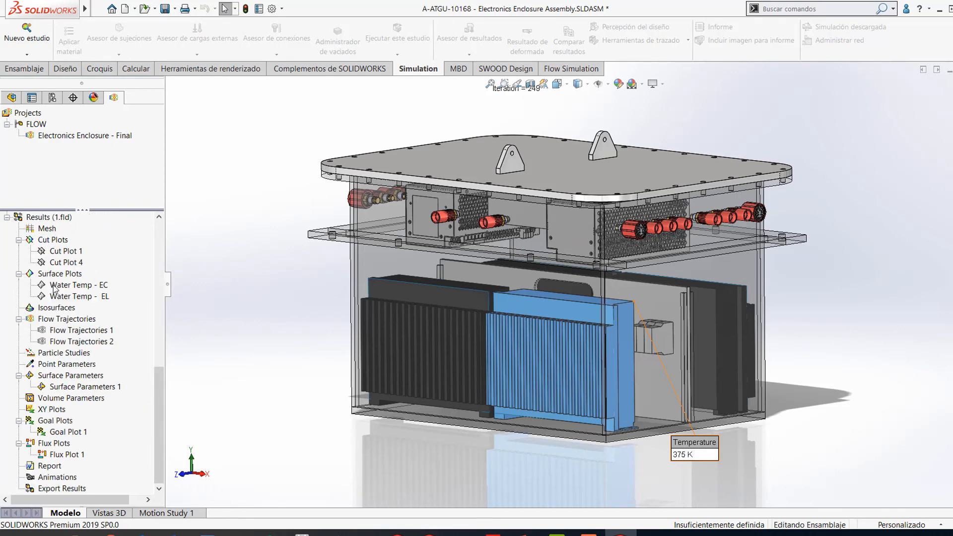
click(66, 252)
right_click(66, 251)
click(93, 276)
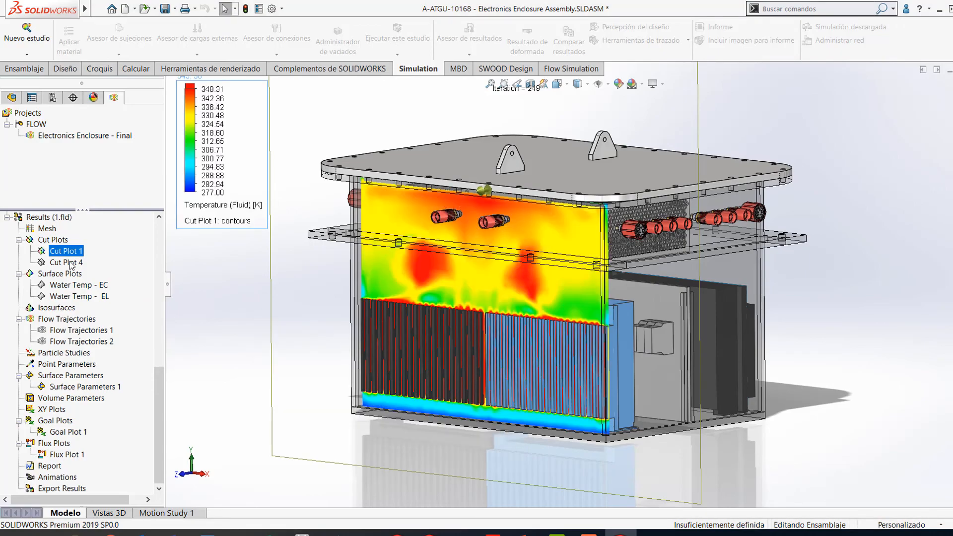
Step: Show Flow Trajectories 1 and Flow Trajectories 2 together on the electronics enclosure
middle_drag(409, 311, 357, 346)
right_click(97, 331)
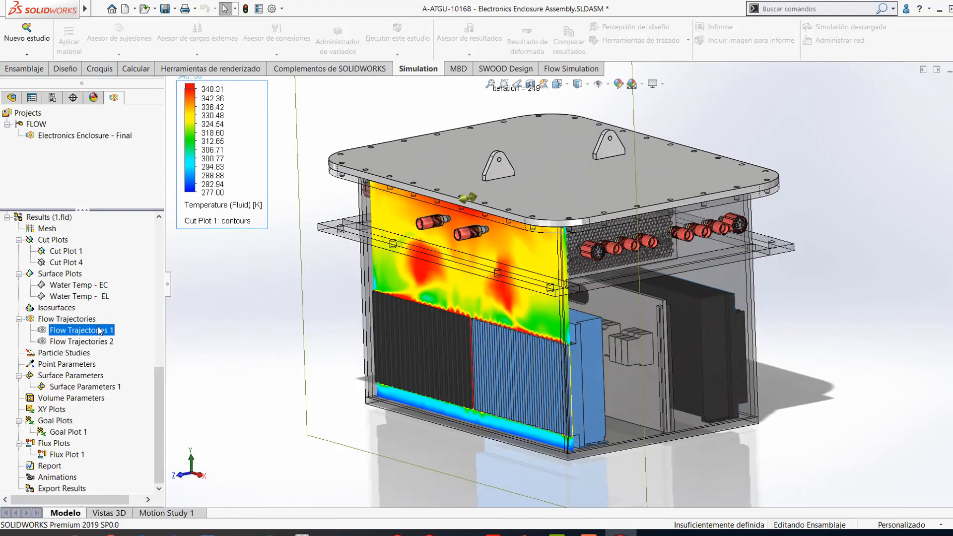
ctrl+click(94, 342)
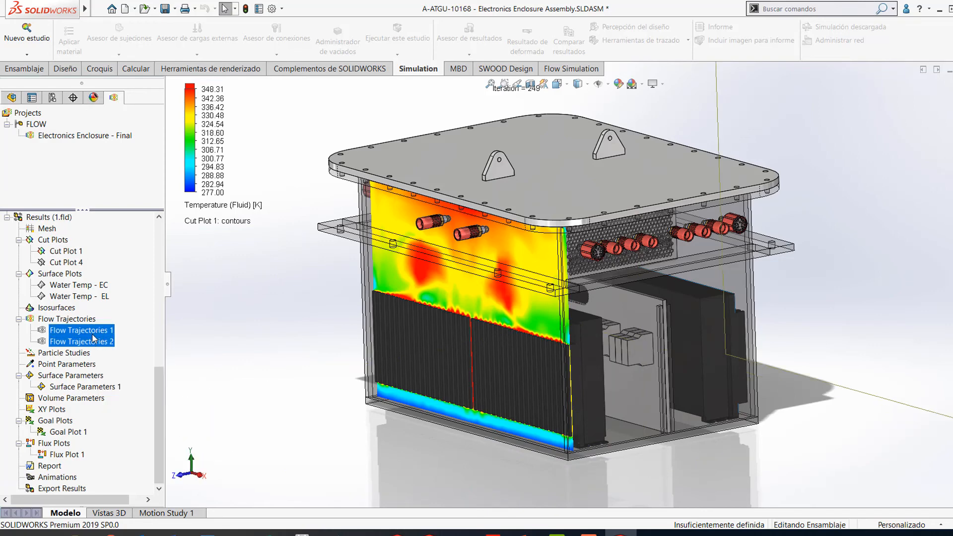
right_click(94, 339)
click(110, 341)
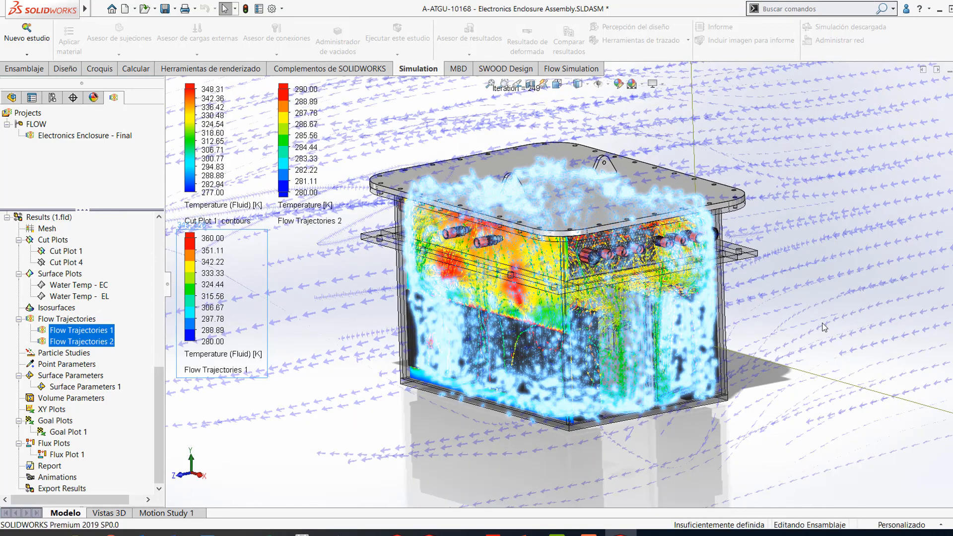
Step: Play the animations of Flow Trajectories 1 and Flow Trajectories 2
click(824, 327)
right_click(79, 343)
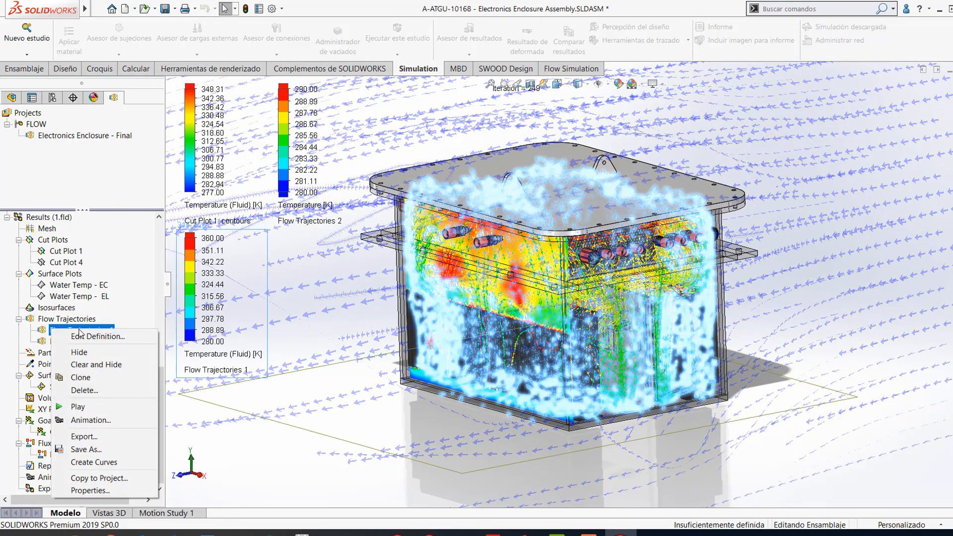
click(103, 419)
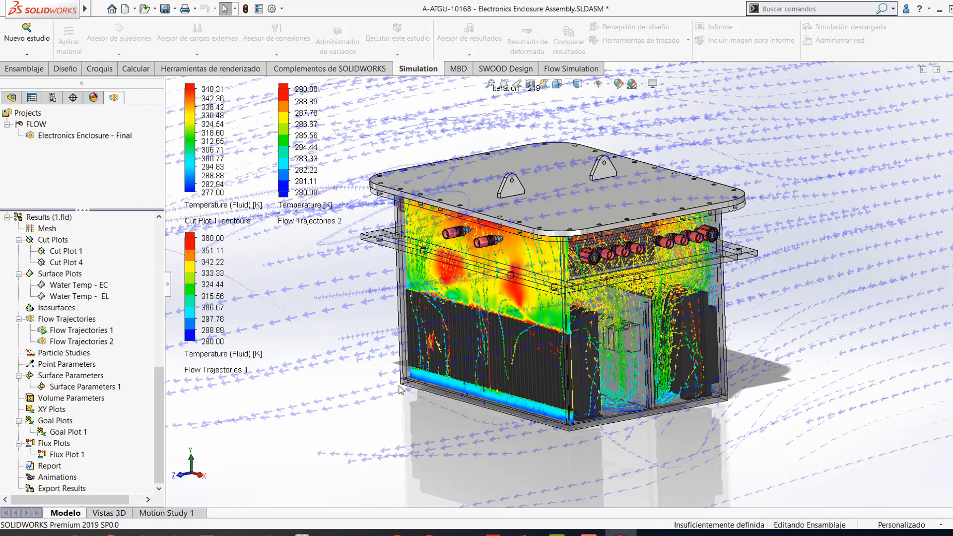
right_click(98, 341)
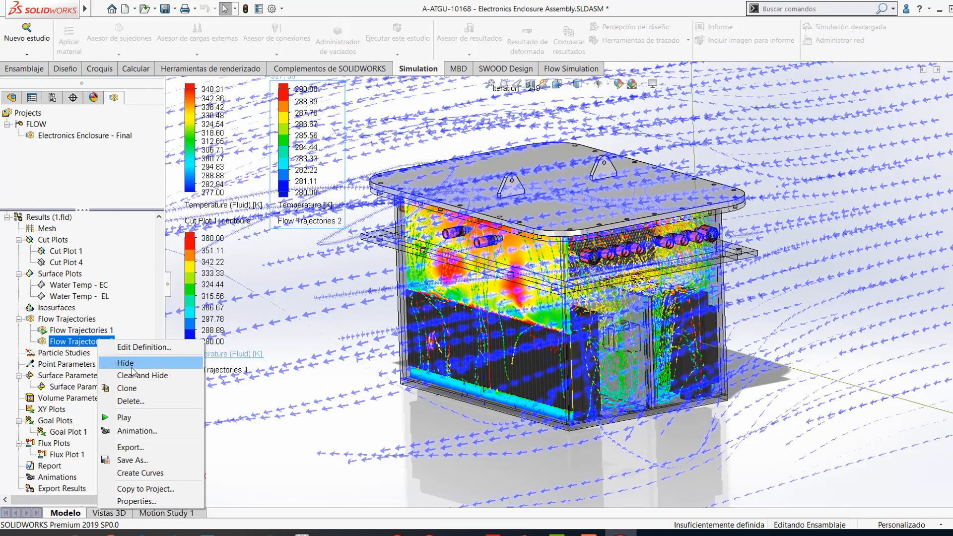
click(124, 417)
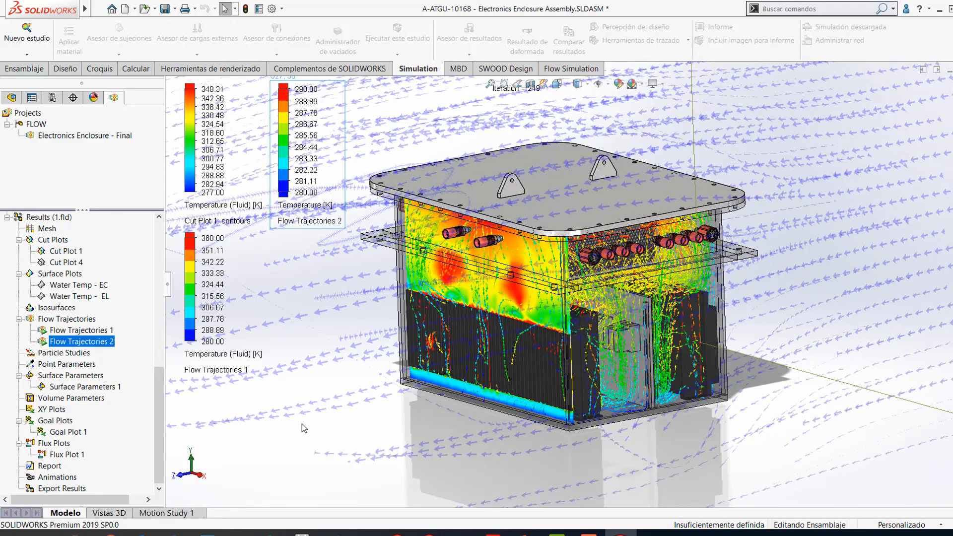
Step: Stop the animations of Flow Trajectories 2 and Flow Trajectories 1
right_click(88, 343)
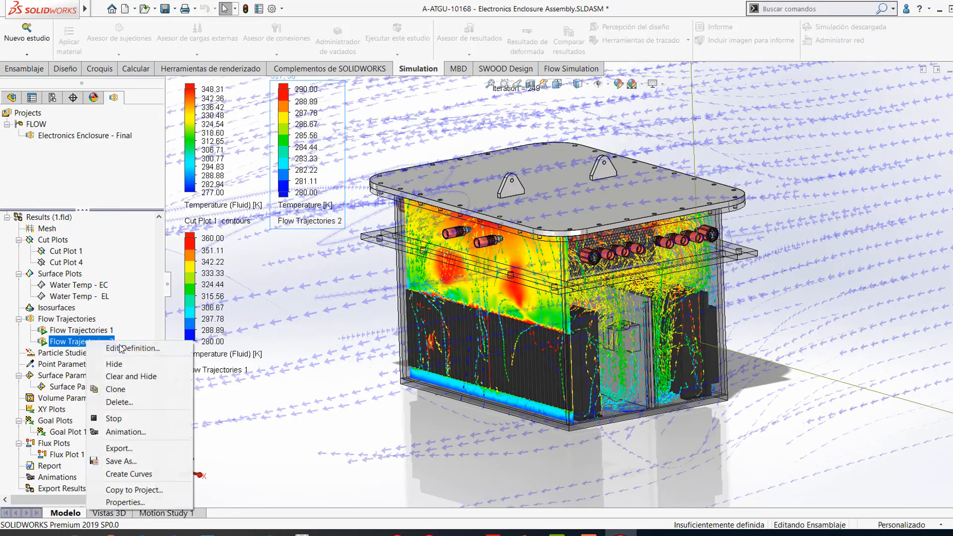
key(Escape)
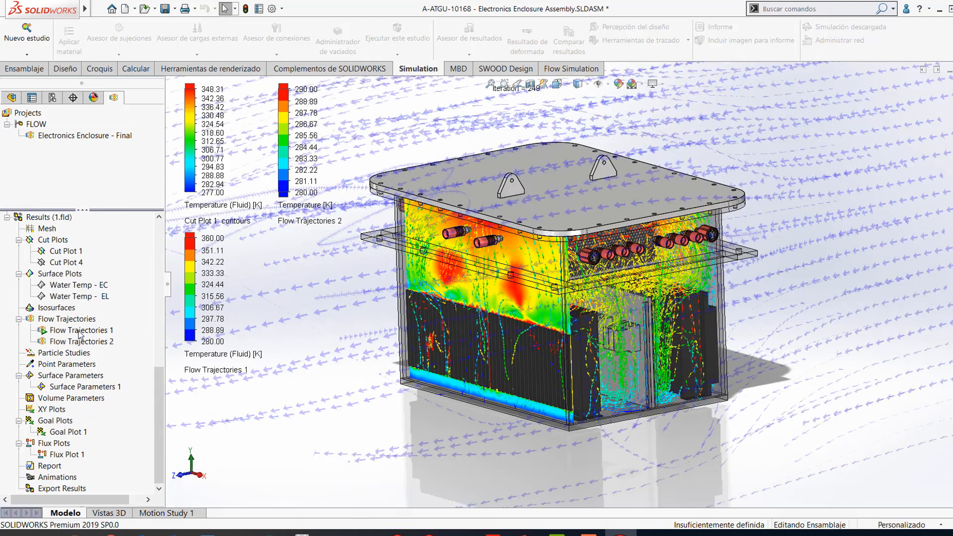
click(79, 330)
right_click(80, 330)
click(101, 408)
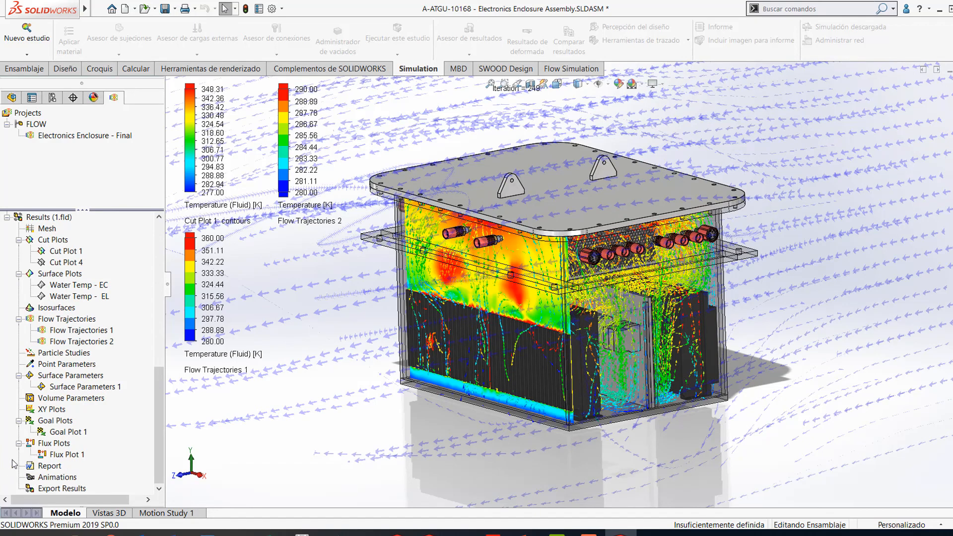
Step: Open the definition of Flux Plot 1 and enlarge the area showing its heat flow diagram
right_click(73, 456)
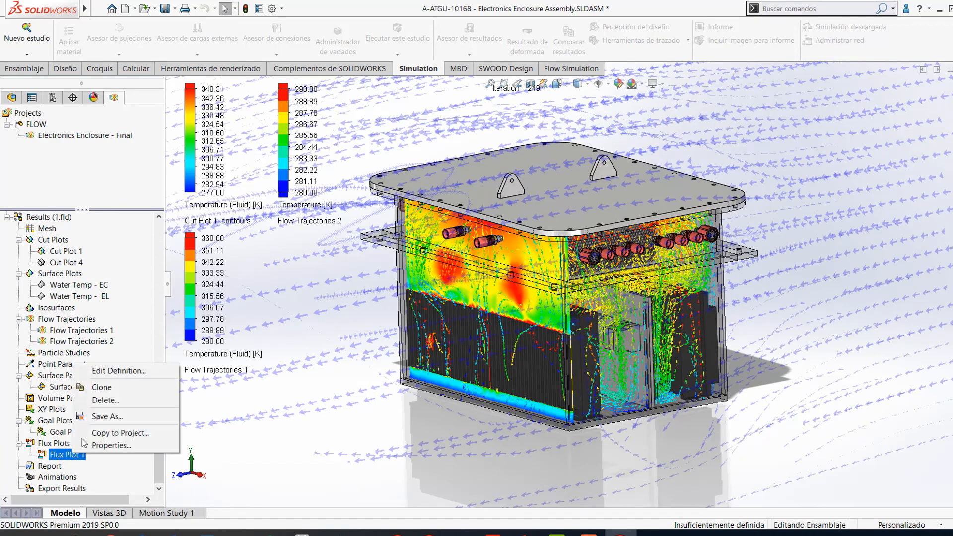
click(89, 366)
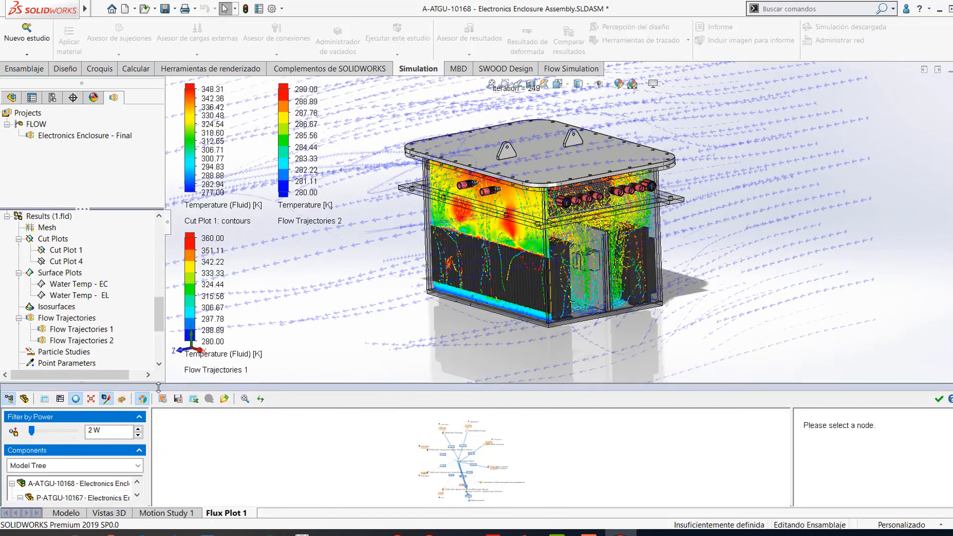
drag(159, 383, 159, 310)
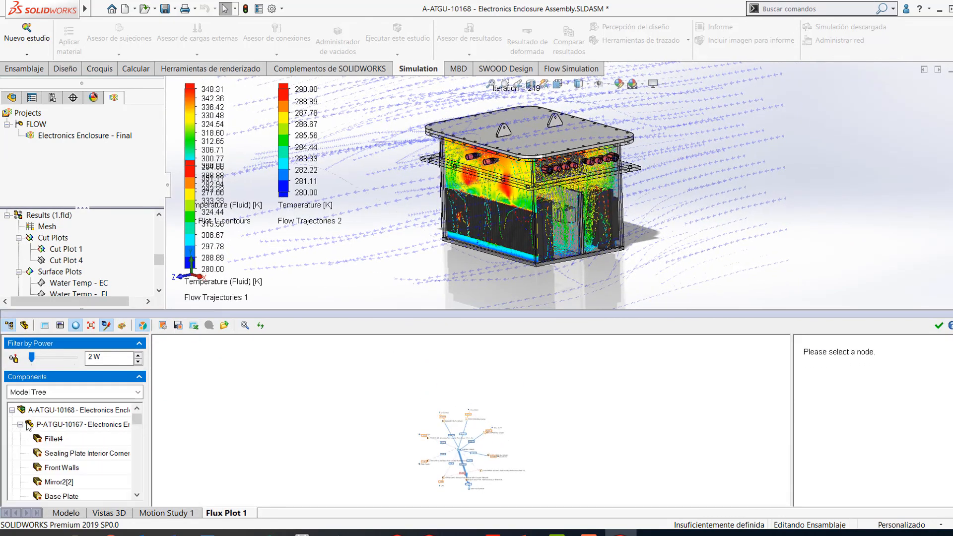
Step: Select the Fillet4 component in Flux Plot 1 and examine the heat flow between the servo drives, enclosure group and Default Fluid Subdomain
click(40, 439)
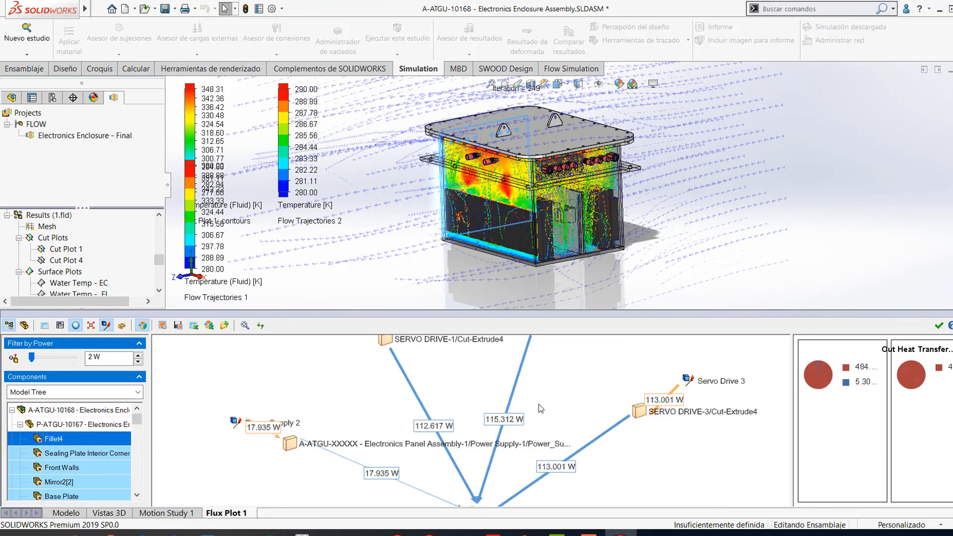
scroll(540, 408, down, 5)
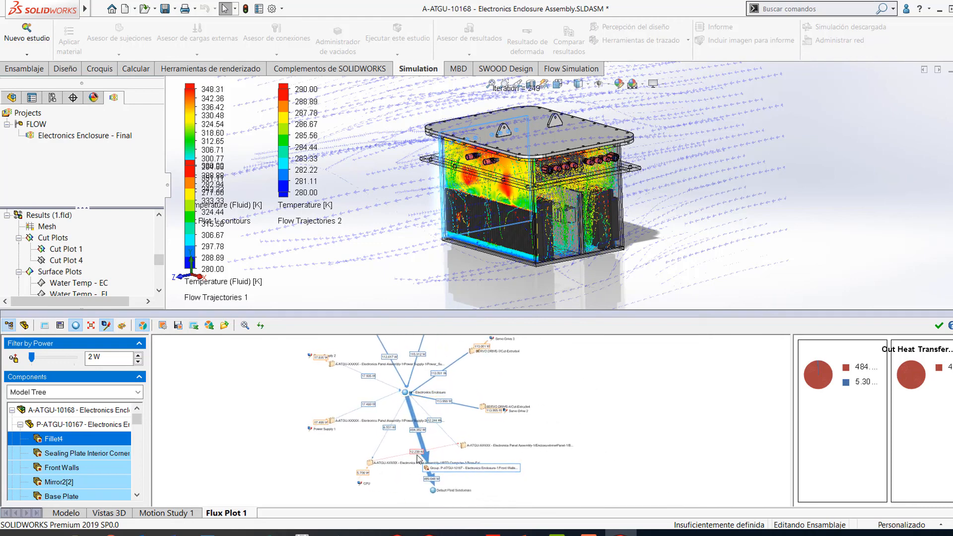
scroll(421, 456, up, 5)
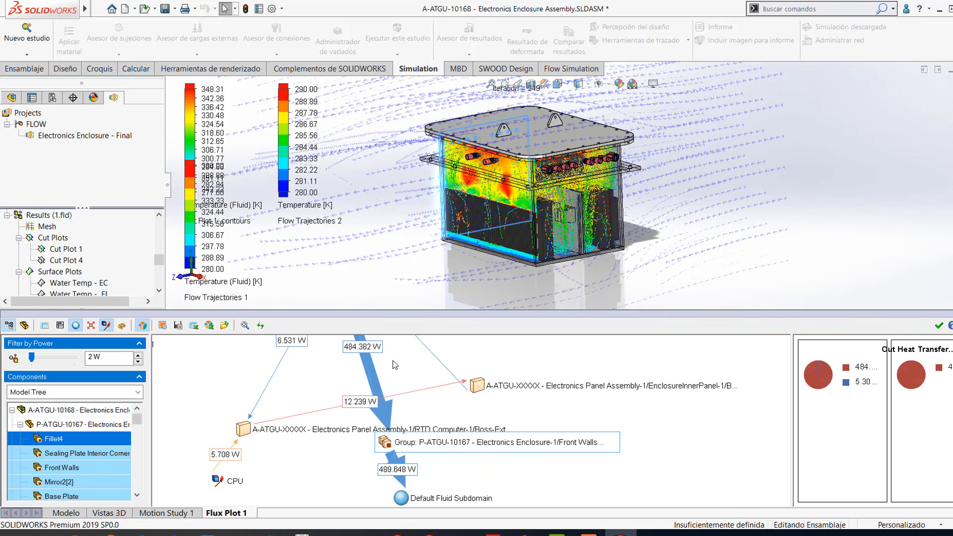
scroll(502, 368, down, 1)
scroll(502, 368, down, 2)
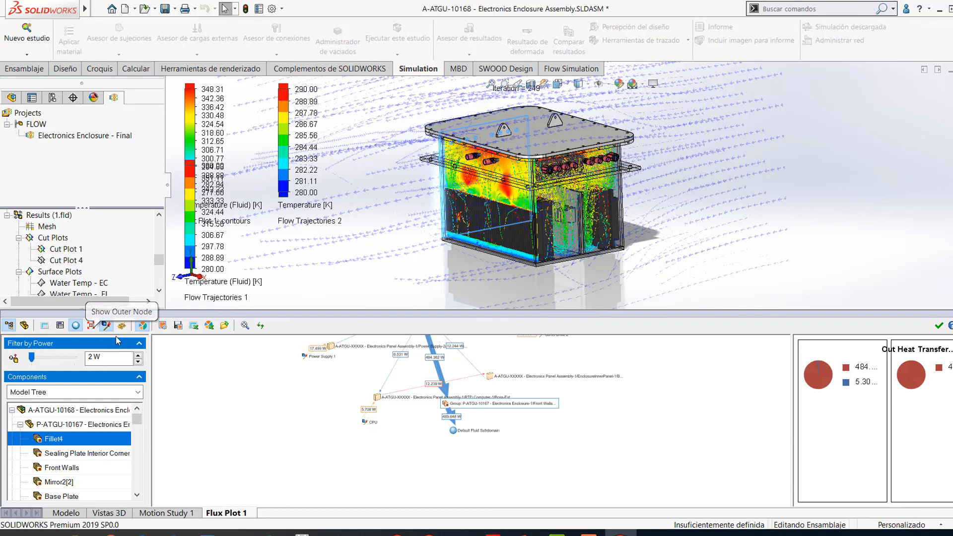
Step: Toggle the pie chart display, highlight the sealing plate interior corner component on the model, and close Flux Plot 1
click(143, 326)
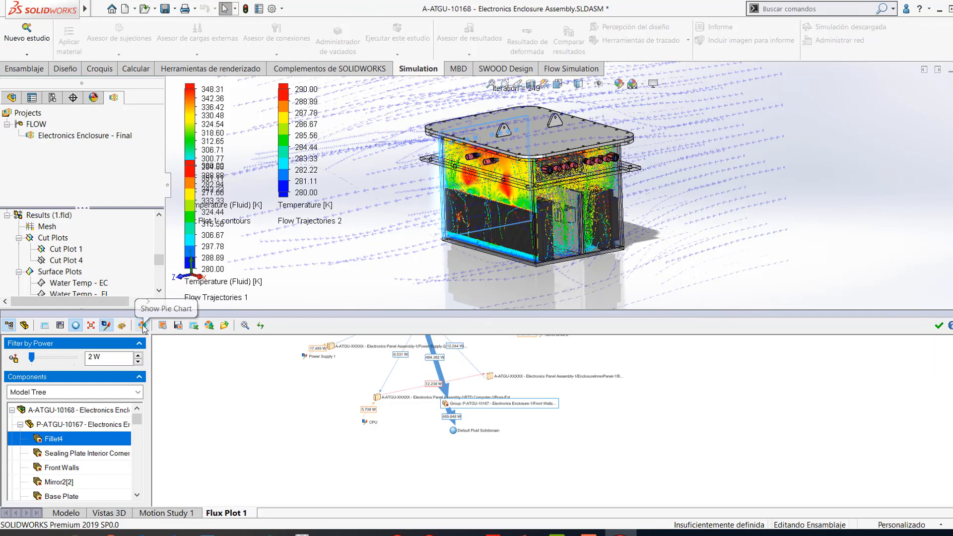
click(144, 327)
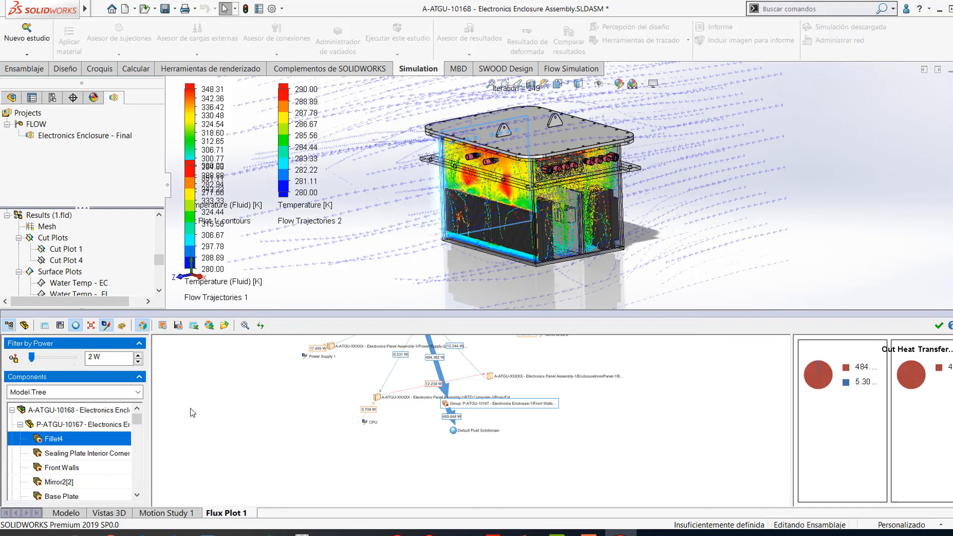
click(41, 457)
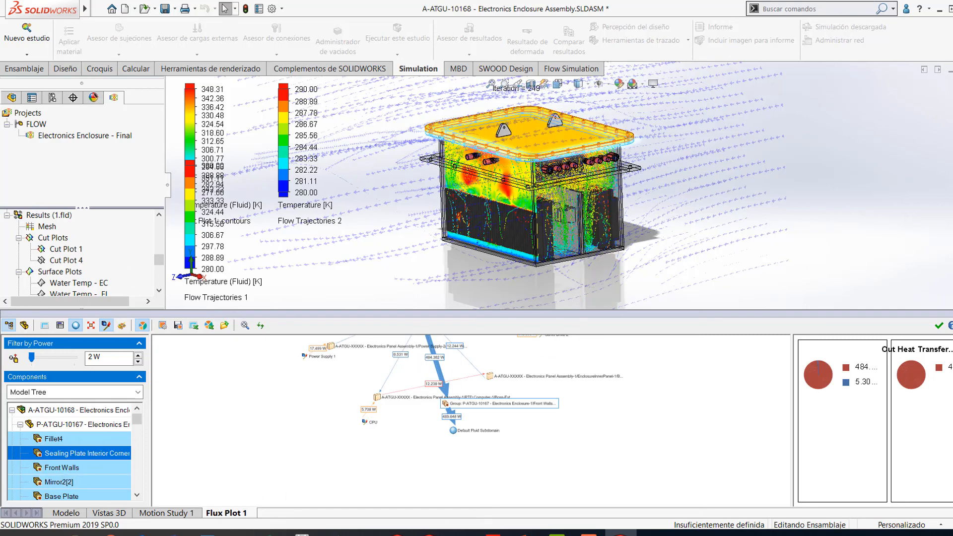
click(938, 325)
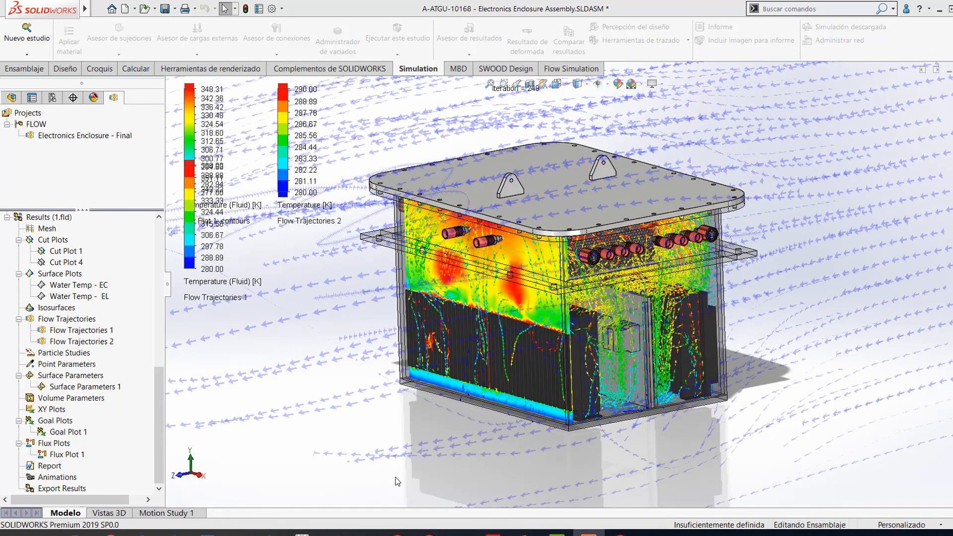
Step: Switch to the PowerPoint presentation and advance past the SOLIDWORKS Flow Simulation slide
key(super+Tab)
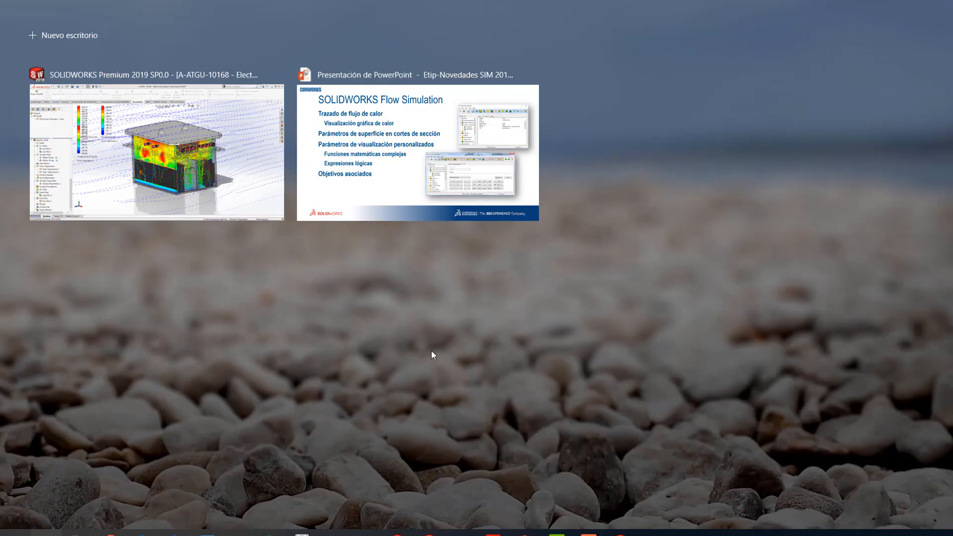
click(373, 164)
click(424, 315)
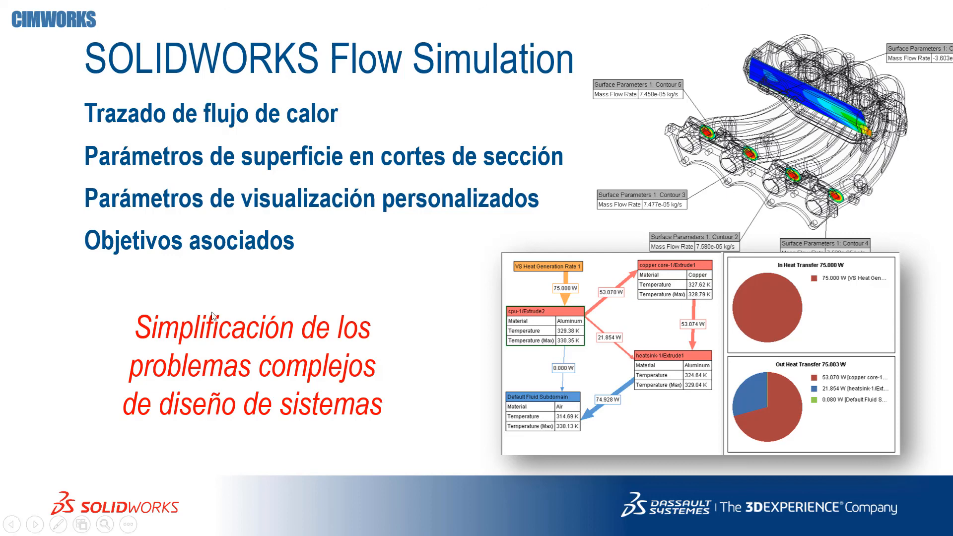
click(395, 295)
click(395, 293)
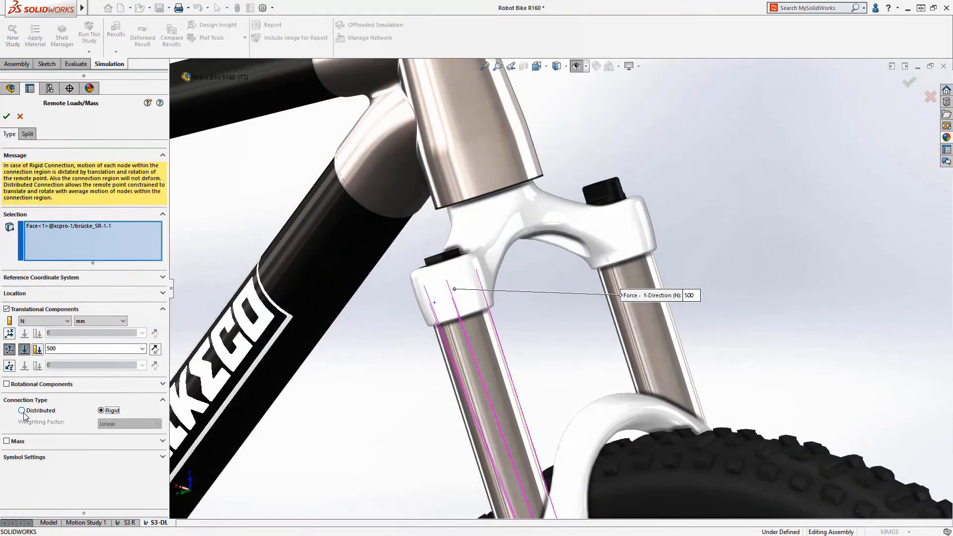
Step: Set the connection type of the 500 N remote load on the bike fork to Distributed and open its weighting factor choices
click(22, 410)
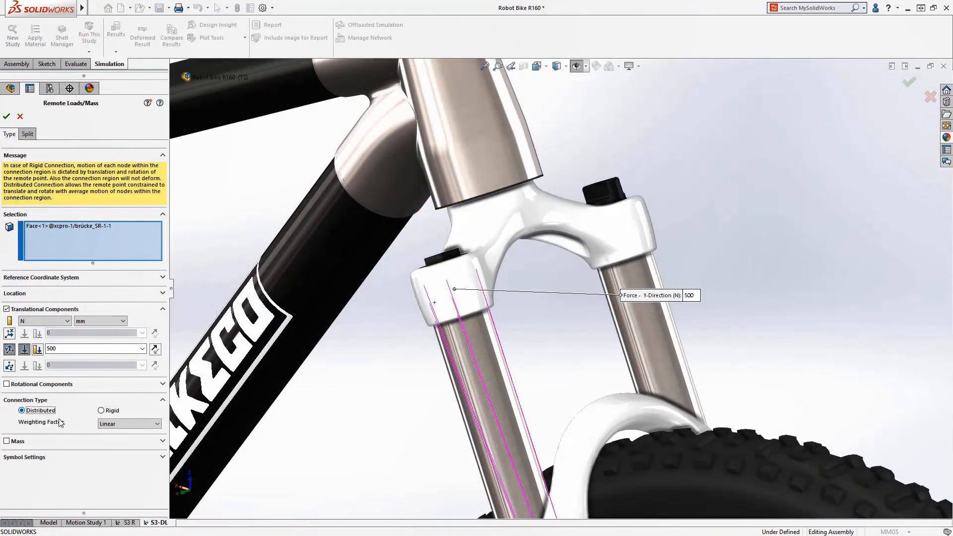
click(110, 424)
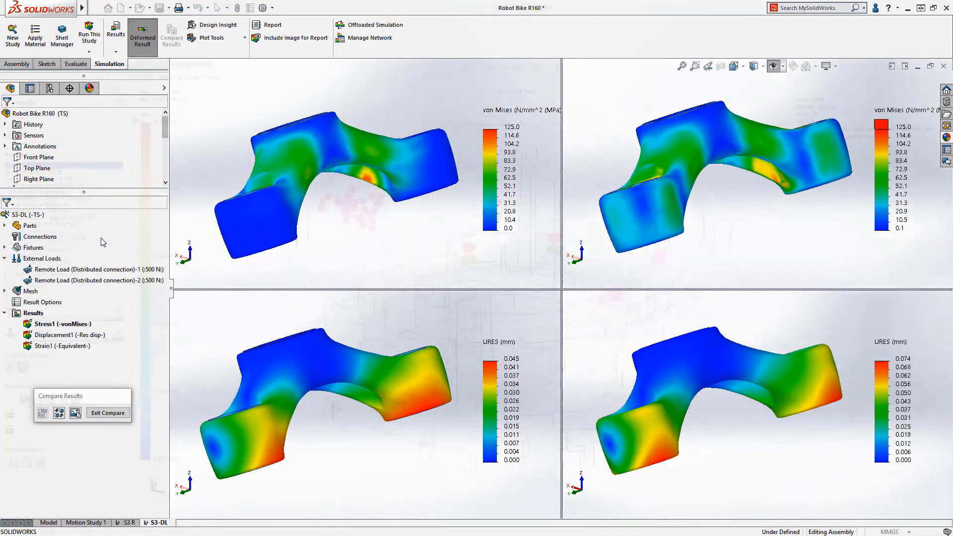